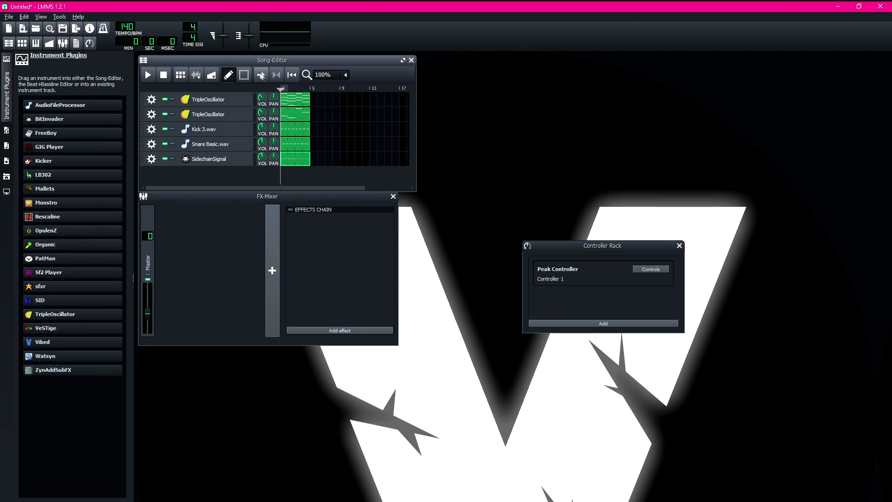
Play the song with the SidechainSignal track muted, and stop playback.
{"action": "mouse_move", "coordinate": [254, 63]}
{"action": "left_mouse_down"}
{"action": "mouse_move", "coordinate": [494, 87]}
{"action": "mouse_move", "coordinate": [237, 62]}
{"action": "left_mouse_up"}
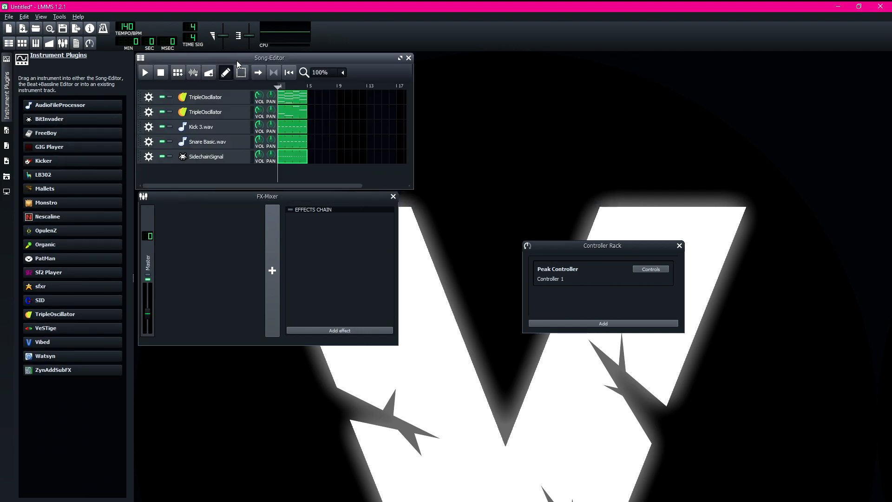
{"action": "left_click_drag", "start_coordinate": [292, 57], "coordinate": [208, 62]}
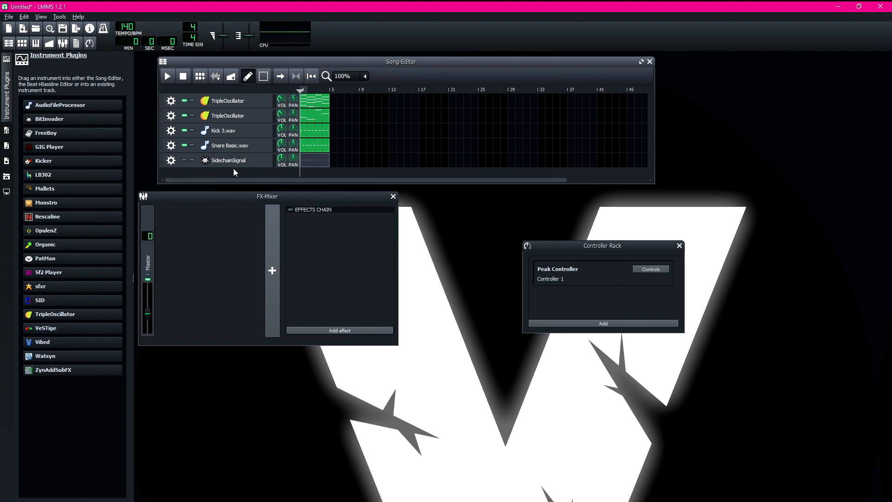
{"action": "left_click", "coordinate": [168, 77]}
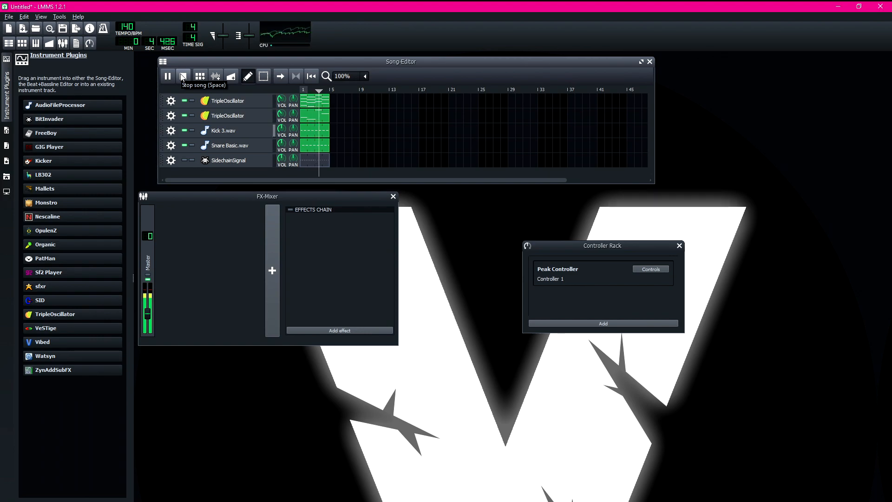
{"action": "left_click", "coordinate": [182, 76]}
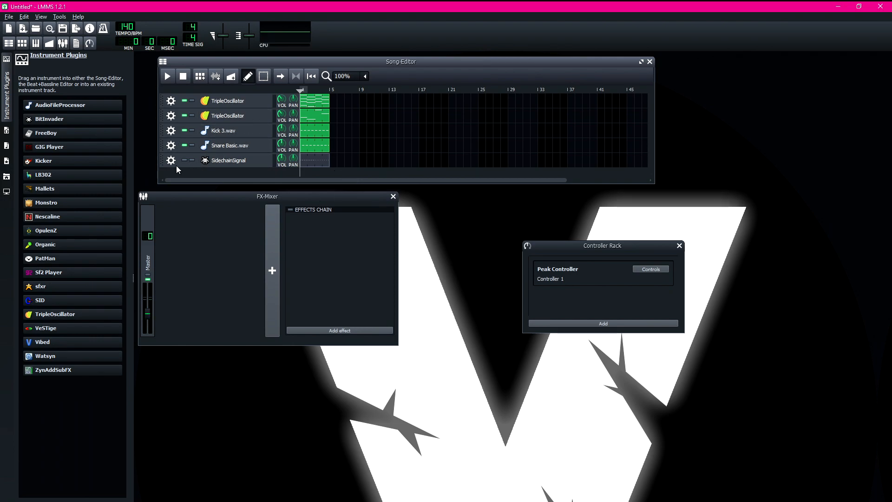
Unmute the SidechainSignal track and play the song to hear the sidechain effect.
{"action": "left_click", "coordinate": [184, 160]}
{"action": "left_click", "coordinate": [167, 76]}
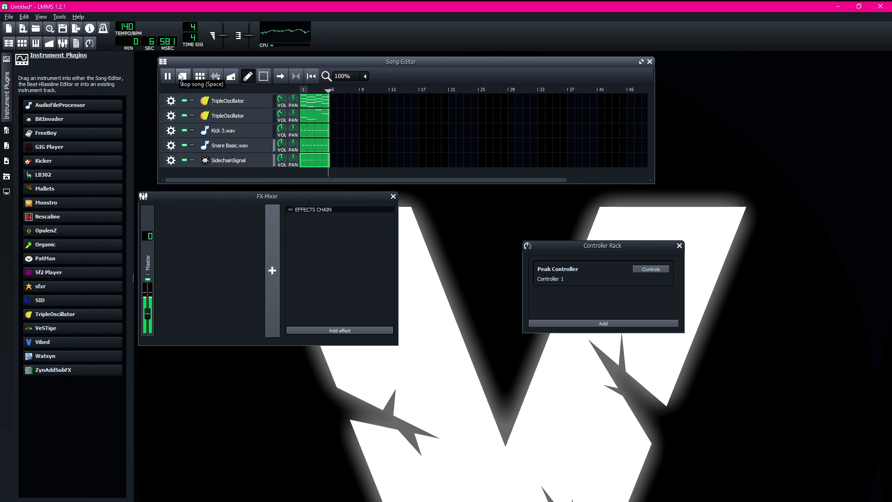
{"action": "left_click", "coordinate": [179, 75]}
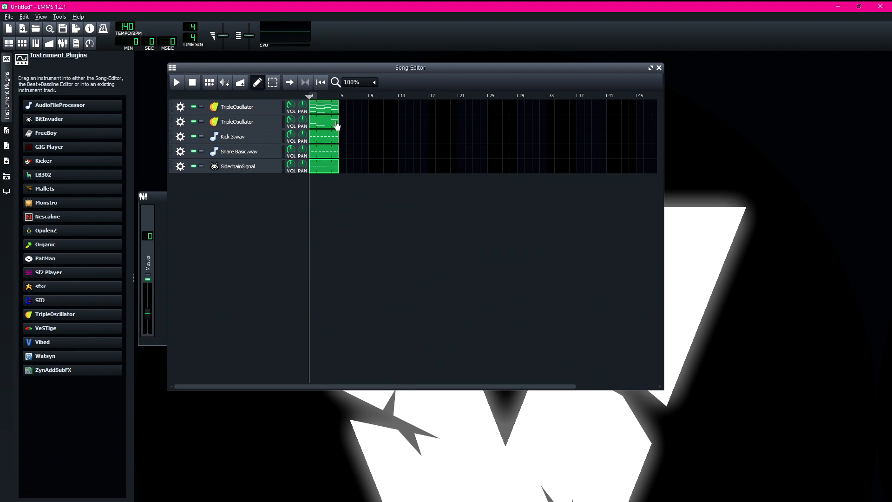
Open the Kick 3.wav pattern to look over its notes, and return to the Song-Editor.
{"action": "double_click", "coordinate": [317, 142]}
{"action": "left_click", "coordinate": [527, 57]}
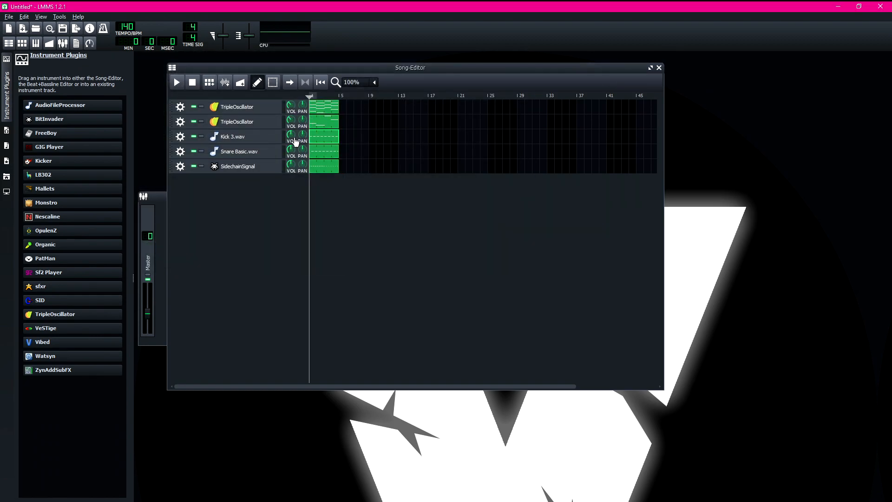
{"action": "left_click_drag", "start_coordinate": [300, 69], "coordinate": [387, 58]}
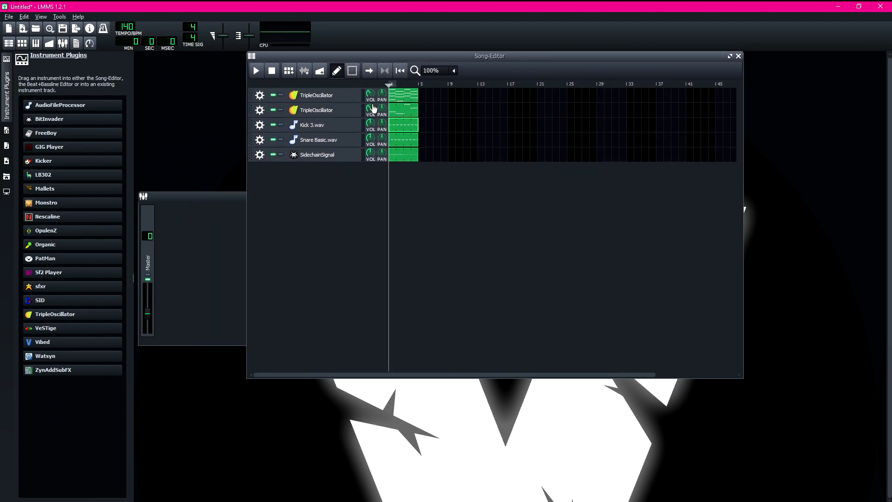
{"action": "key", "text": "space"}
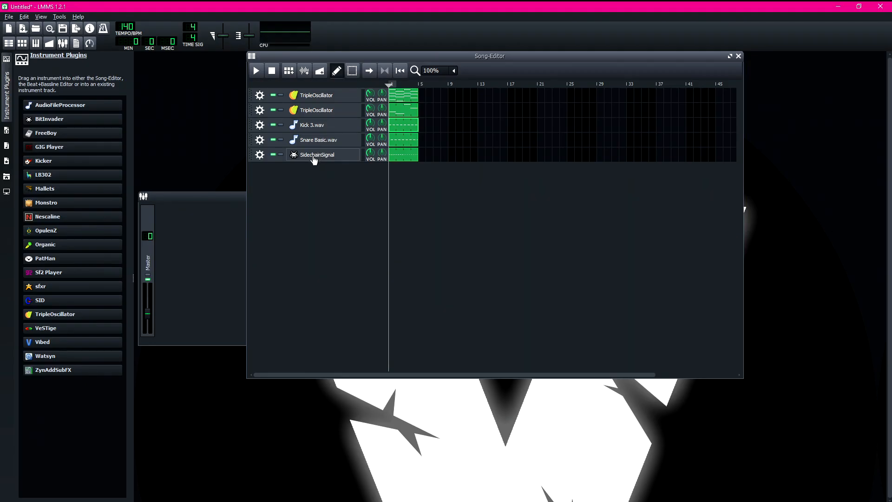
Examine the SidechainSignal track's instrument window and its pattern's notes in the piano roll.
{"action": "left_click", "coordinate": [314, 156]}
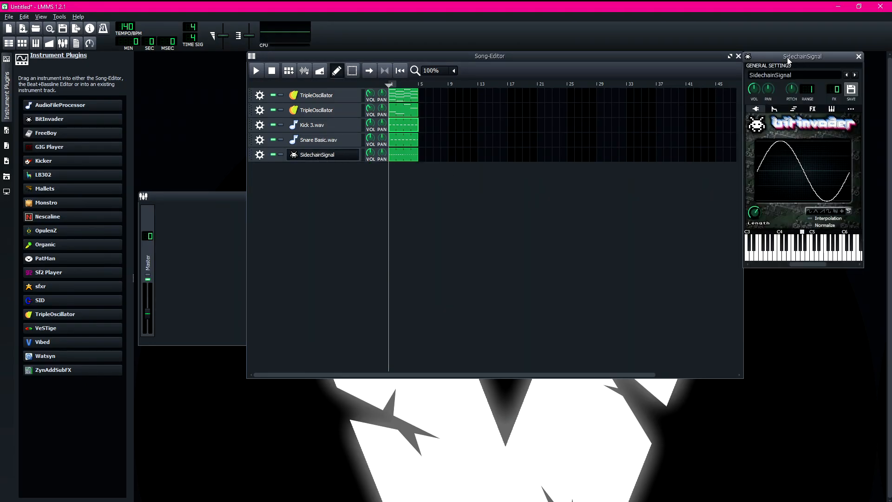
{"action": "double_click", "coordinate": [409, 155]}
{"action": "left_click_drag", "start_coordinate": [271, 158], "coordinate": [181, 175]}
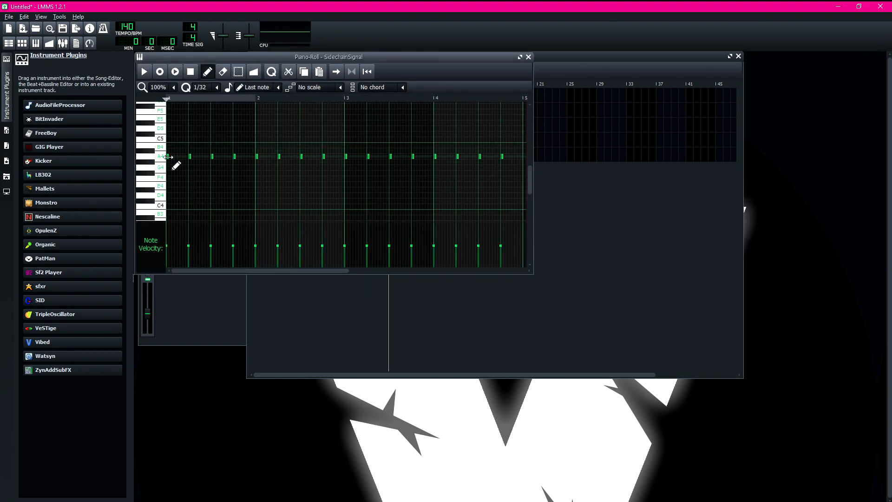
{"action": "left_click_drag", "start_coordinate": [389, 58], "coordinate": [465, 151]}
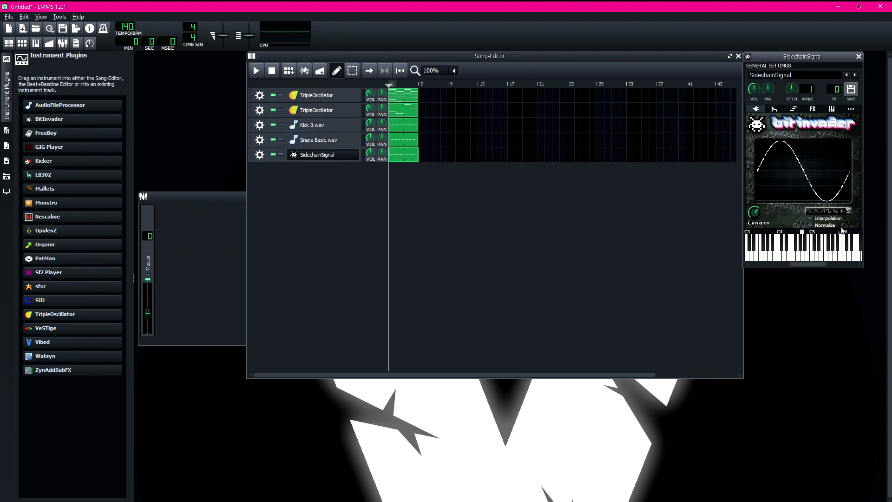
Audition several notes on the SidechainSignal instrument's keyboard.
{"action": "left_click_drag", "start_coordinate": [784, 247], "coordinate": [440, 223]}
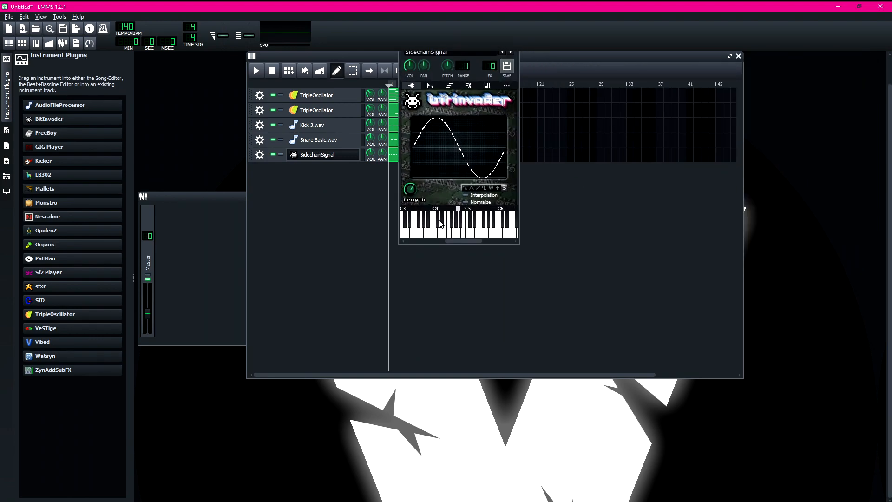
{"action": "left_click", "coordinate": [436, 233]}
{"action": "left_click", "coordinate": [427, 233]}
{"action": "left_click", "coordinate": [487, 236]}
{"action": "left_click", "coordinate": [468, 235]}
{"action": "left_click", "coordinate": [444, 234]}
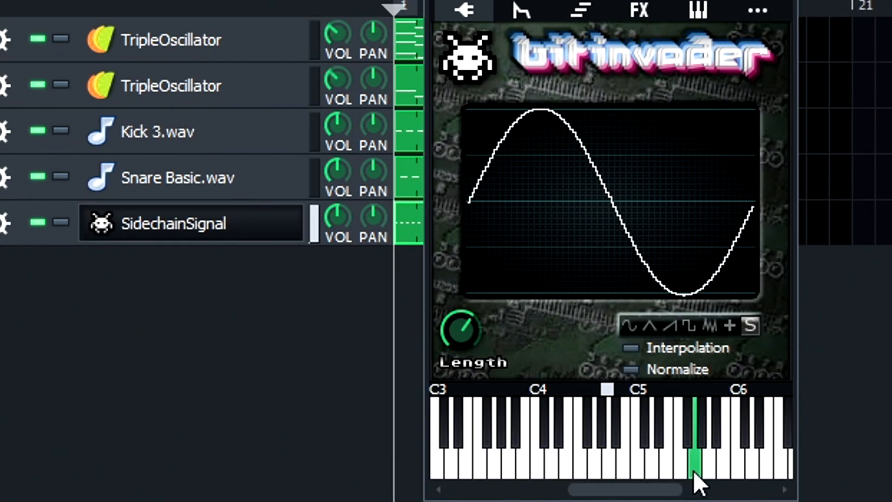
{"action": "left_click", "coordinate": [642, 445]}
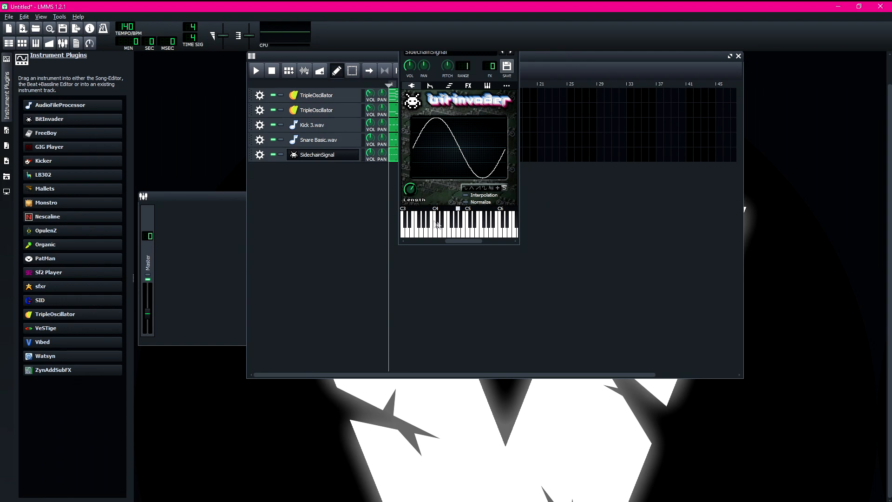
Collapse the Instrument Plugins list and play the song briefly without the SidechainSignal track.
{"action": "left_click", "coordinate": [397, 139]}
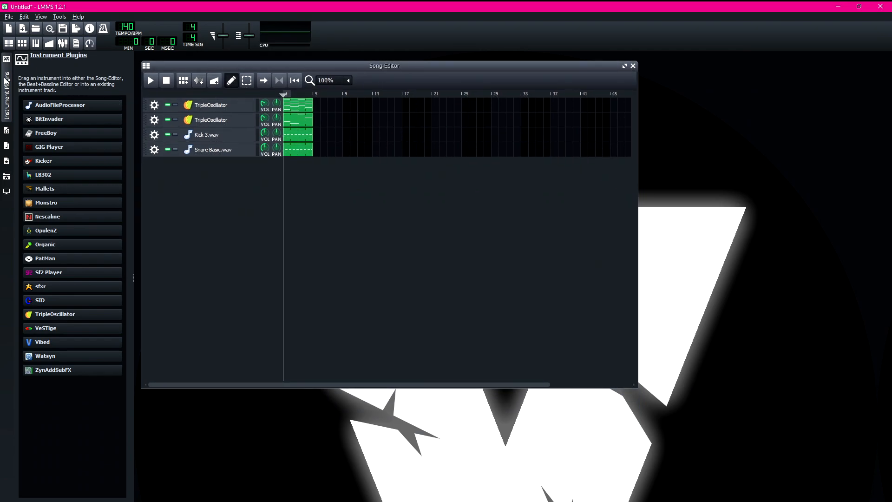
{"action": "left_click", "coordinate": [5, 80]}
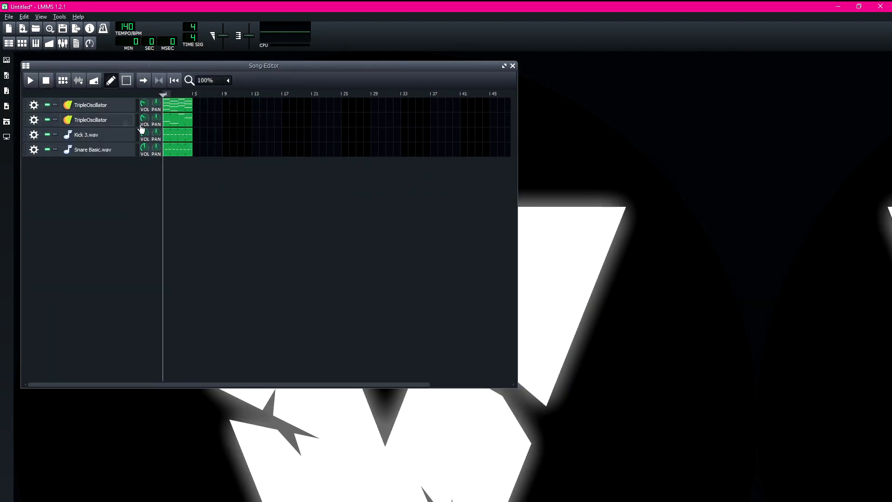
{"action": "left_click_drag", "start_coordinate": [263, 65], "coordinate": [433, 65]}
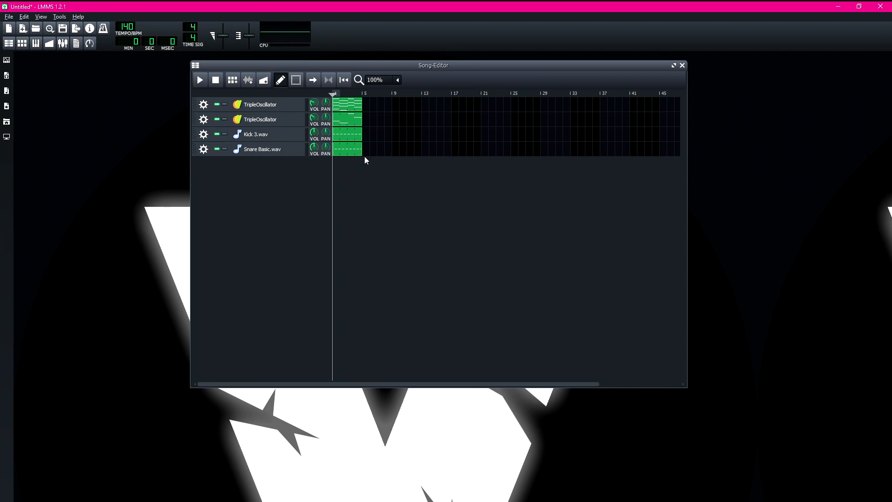
{"action": "key", "text": "space"}
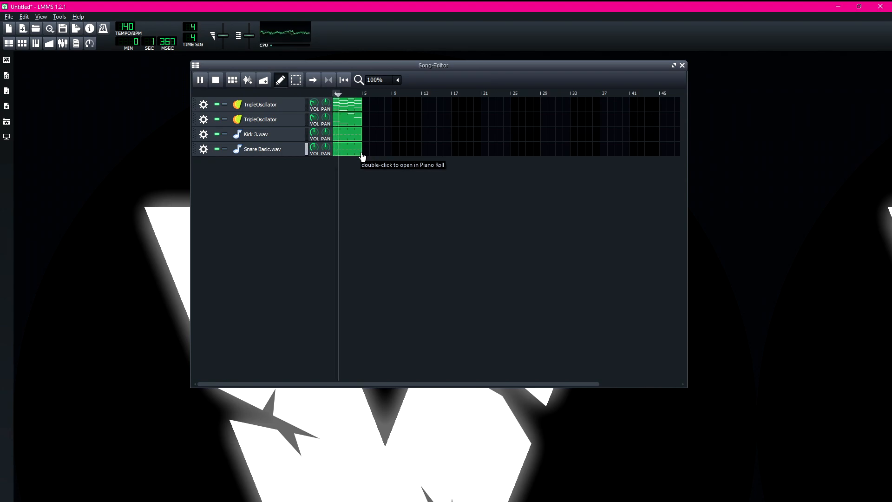
{"action": "key", "text": "space"}
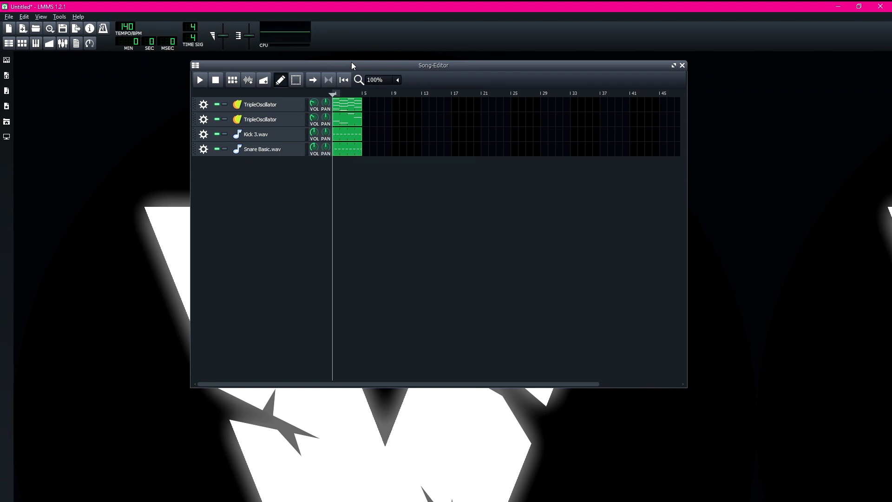
{"action": "left_click_drag", "start_coordinate": [353, 65], "coordinate": [336, 86]}
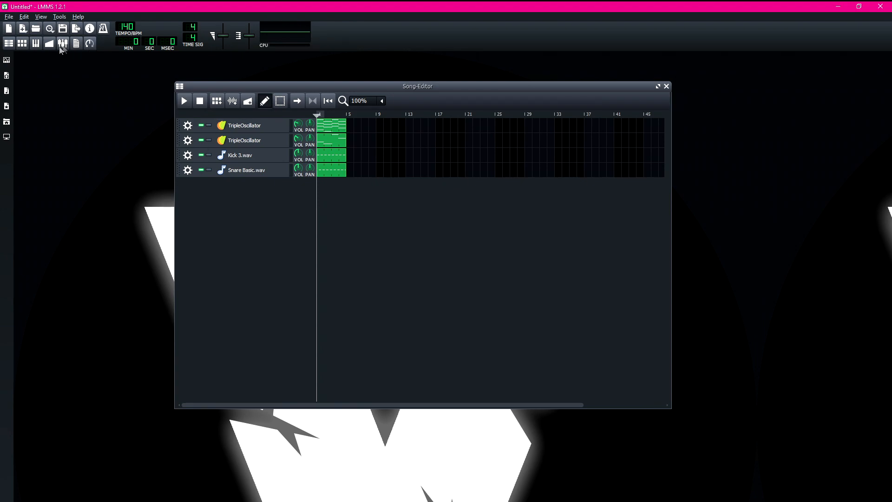
Add a BitInvader track below Snare Basic.wav and audition notes in its instrument window.
{"action": "left_click", "coordinate": [7, 61]}
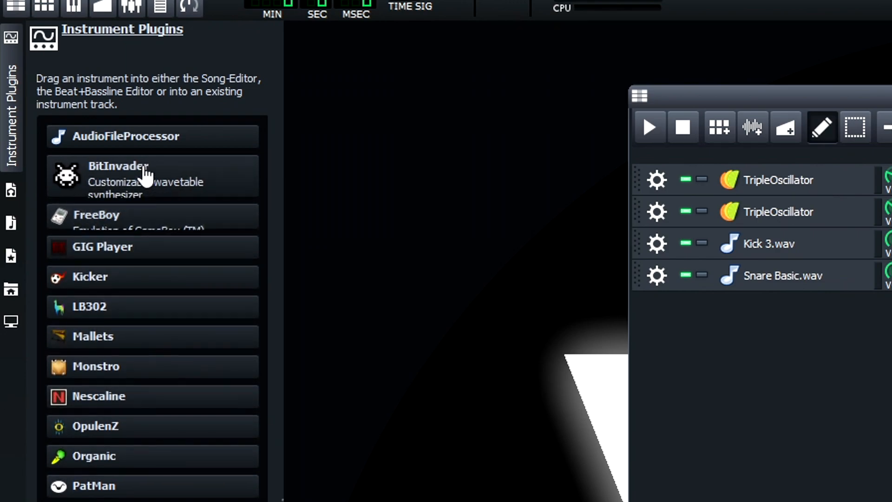
{"action": "left_click_drag", "start_coordinate": [132, 195], "coordinate": [794, 317]}
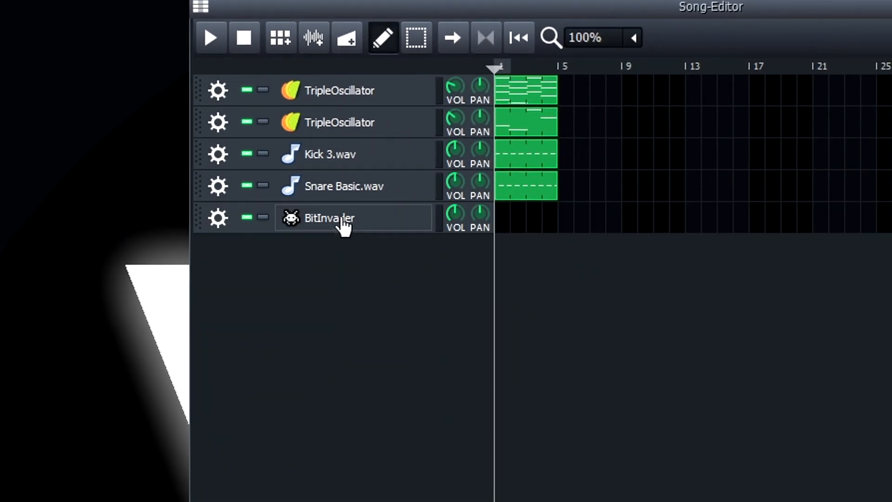
{"action": "left_click", "coordinate": [353, 222]}
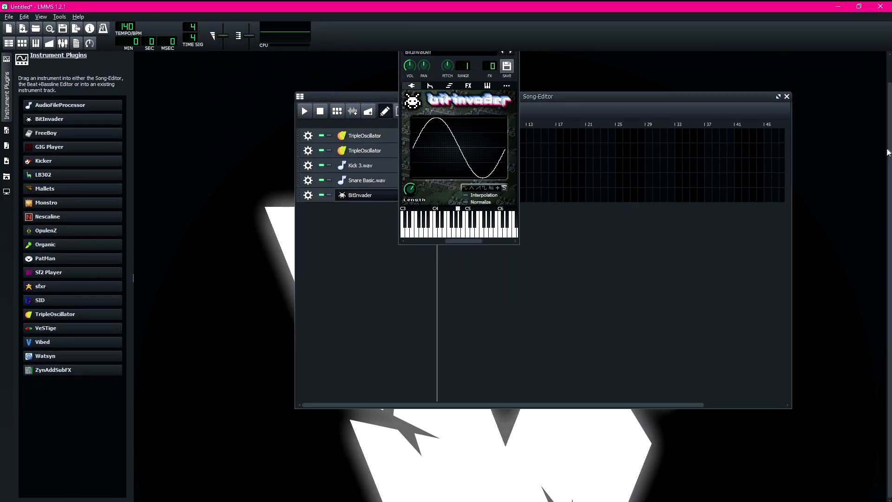
{"action": "left_click_drag", "start_coordinate": [464, 58], "coordinate": [557, 105]}
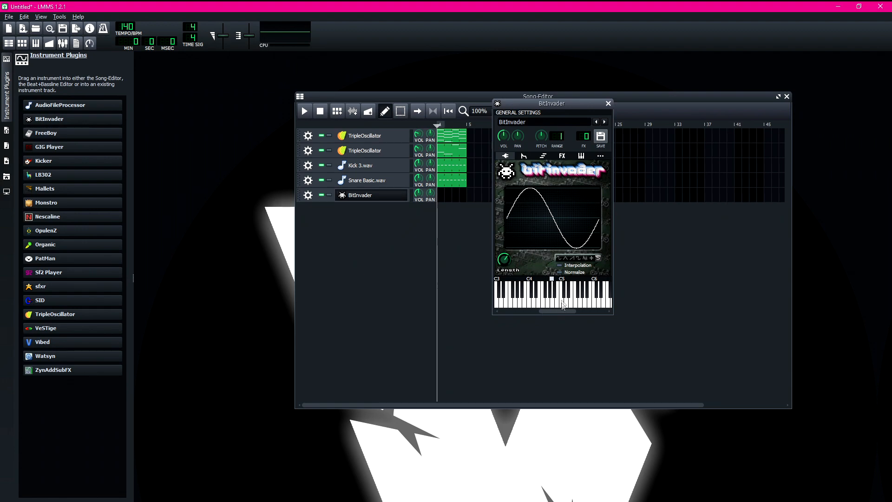
{"action": "left_click", "coordinate": [563, 298]}
{"action": "left_click", "coordinate": [581, 298]}
Add a Peak Controller to the BitInvader track's effects chain.
{"action": "left_click", "coordinate": [562, 156]}
{"action": "left_click", "coordinate": [456, 372]}
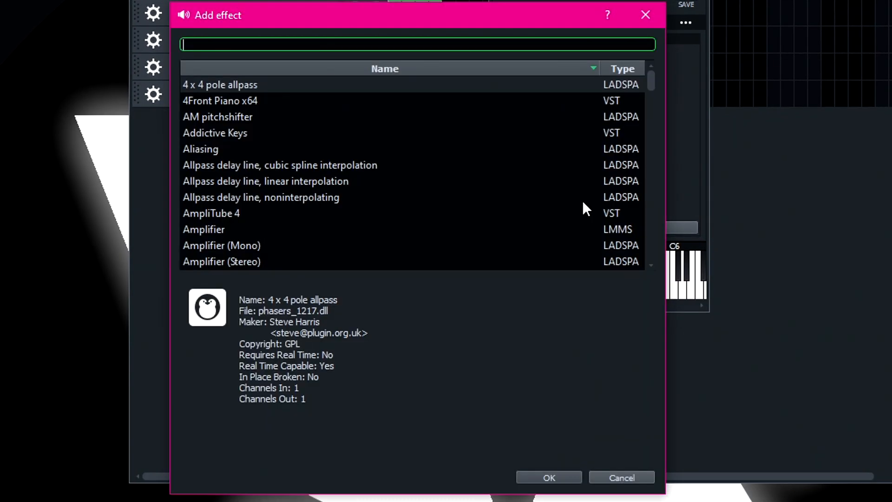
{"action": "type", "text": "peak contr"}
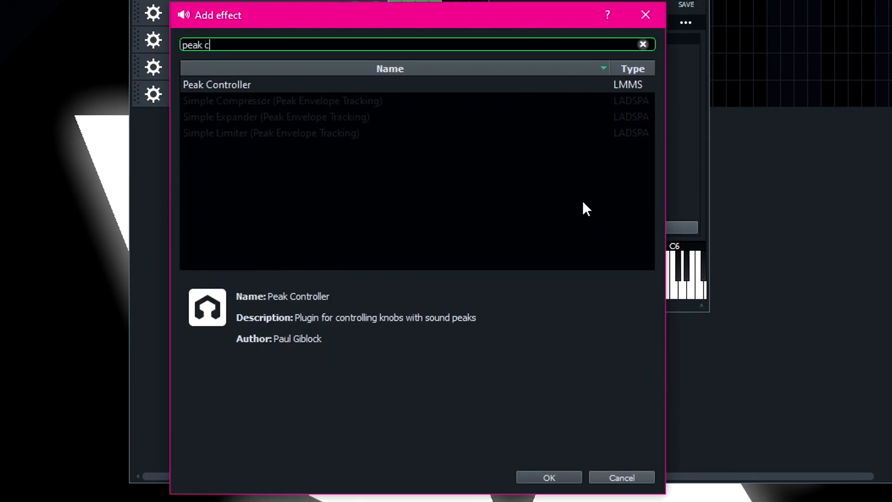
{"action": "key", "text": "Return"}
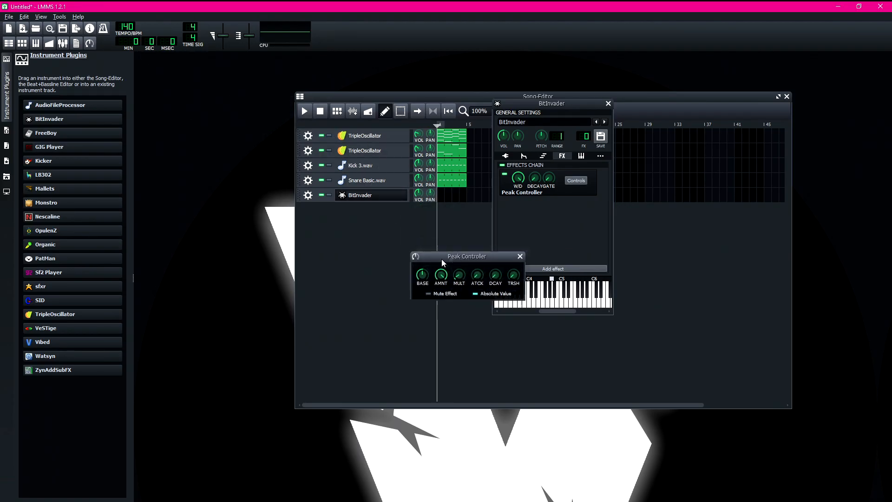
{"action": "left_click_drag", "start_coordinate": [441, 260], "coordinate": [344, 222]}
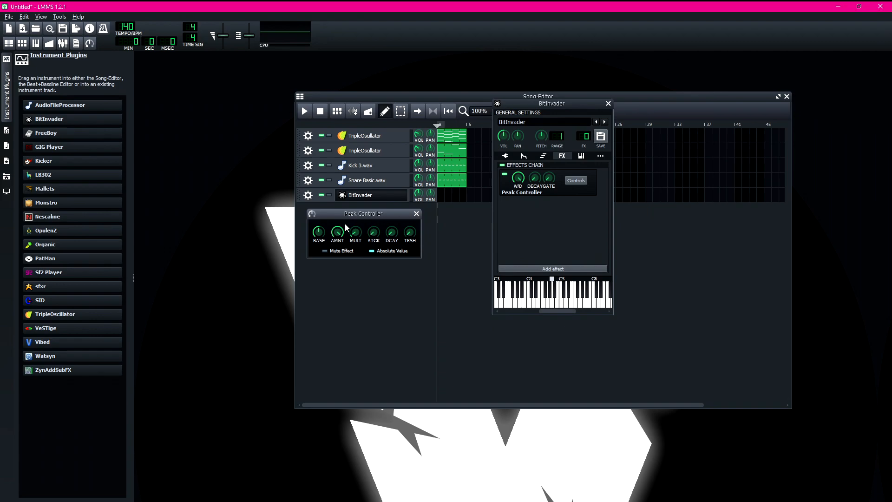
Lower the Peak Controller's base value and set its modulation amount to about -0.335.
{"action": "left_click", "coordinate": [324, 237]}
{"action": "left_click_drag", "start_coordinate": [321, 235], "coordinate": [306, 231]}
{"action": "left_click_drag", "start_coordinate": [318, 232], "coordinate": [318, 231]}
{"action": "left_click_drag", "start_coordinate": [335, 241], "coordinate": [337, 234]}
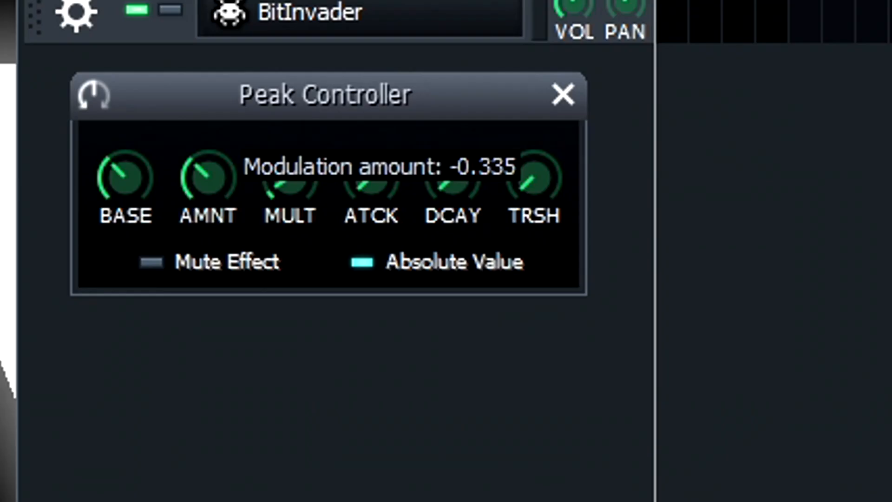
{"action": "left_click_drag", "start_coordinate": [208, 176], "coordinate": [209, 176]}
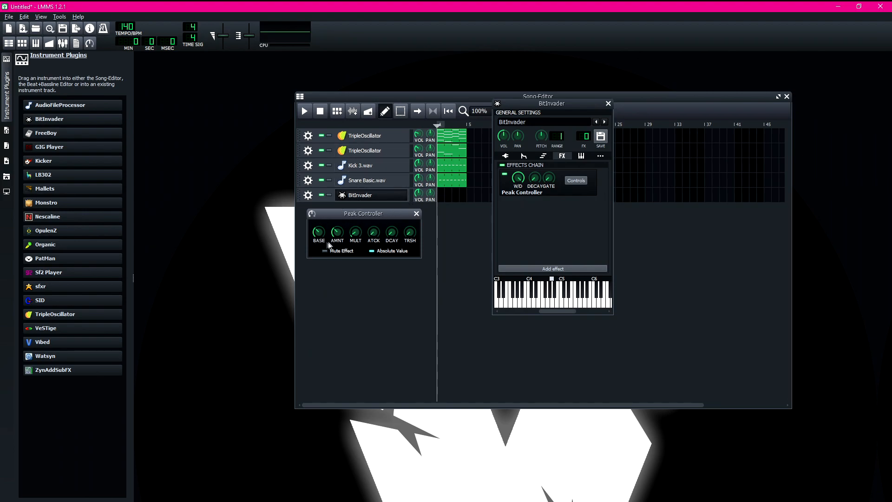
Enable Mute Effect in the Peak Controller and test a note on the BitInvader keyboard.
{"action": "left_click_drag", "start_coordinate": [378, 213], "coordinate": [385, 210]}
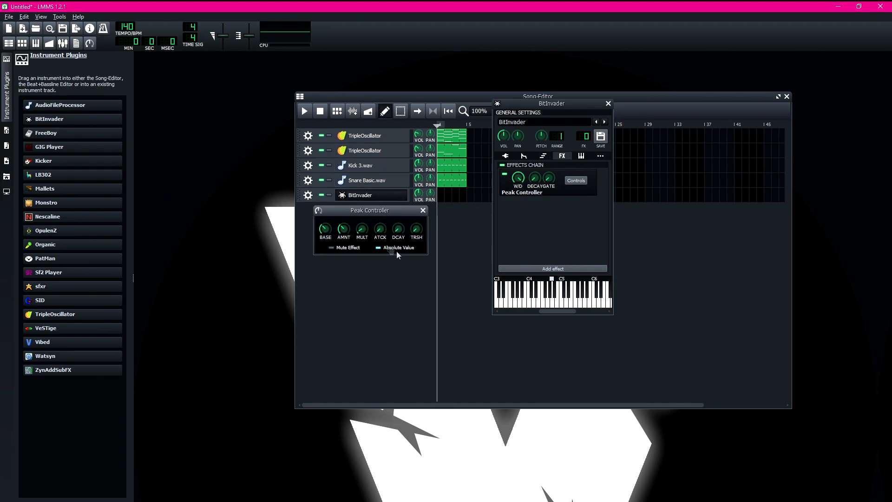
{"action": "left_click_drag", "start_coordinate": [599, 107], "coordinate": [544, 102]}
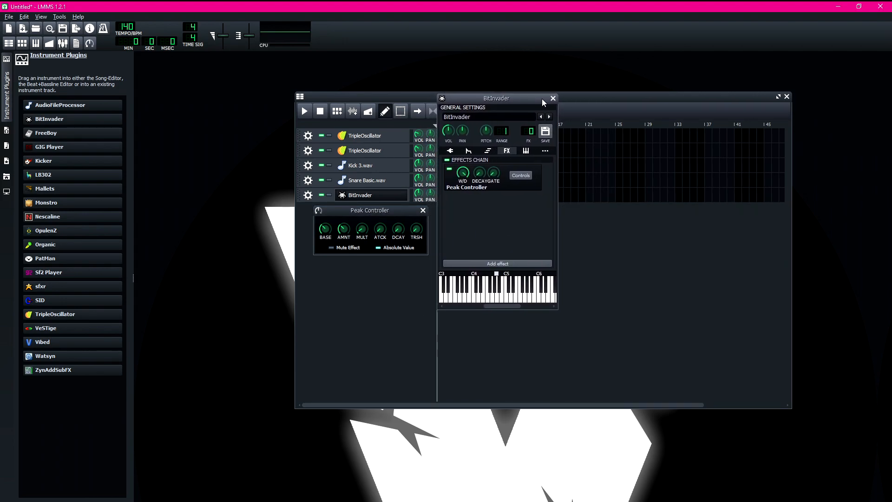
{"action": "left_click_drag", "start_coordinate": [376, 212], "coordinate": [357, 210]}
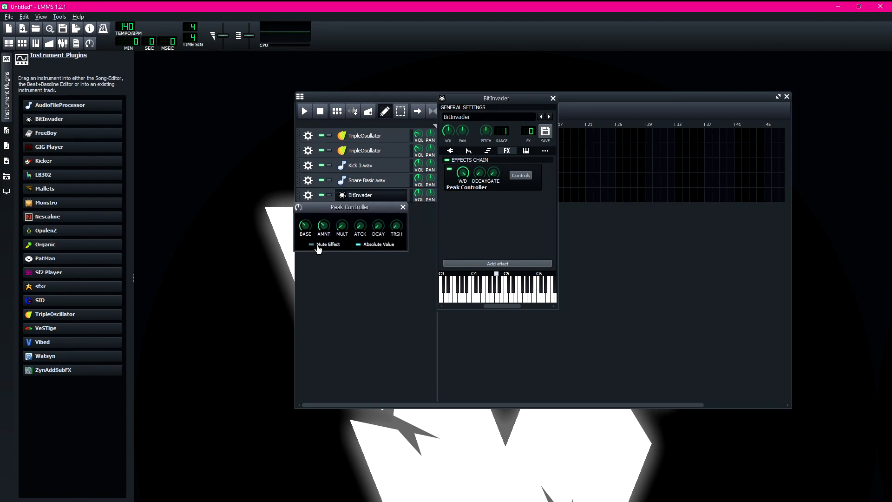
{"action": "left_click", "coordinate": [499, 298]}
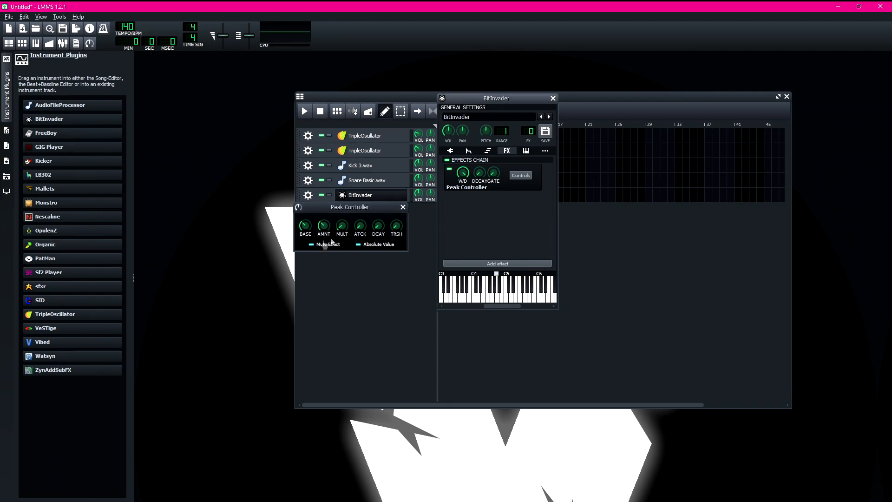
Create a pattern at bar 1 of the BitInvader track and draw A4 notes on the beats of its first bar.
{"action": "left_click", "coordinate": [403, 207]}
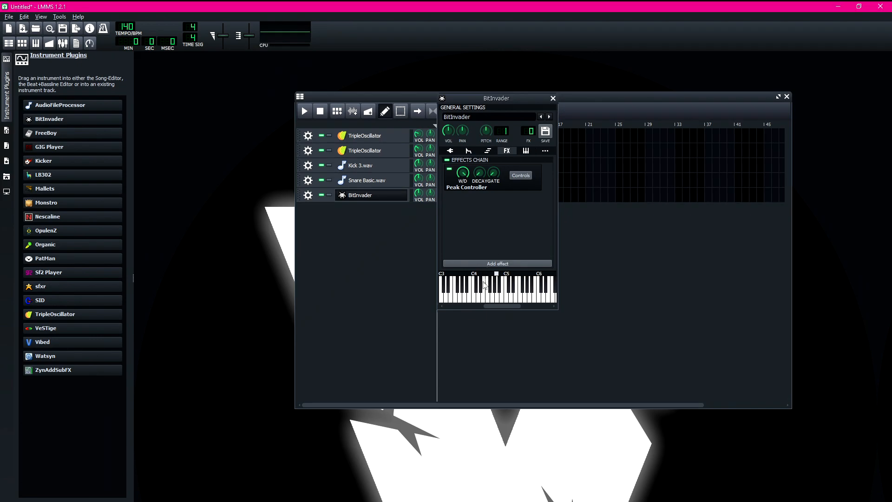
{"action": "left_click", "coordinate": [553, 98]}
{"action": "double_click", "coordinate": [442, 195]}
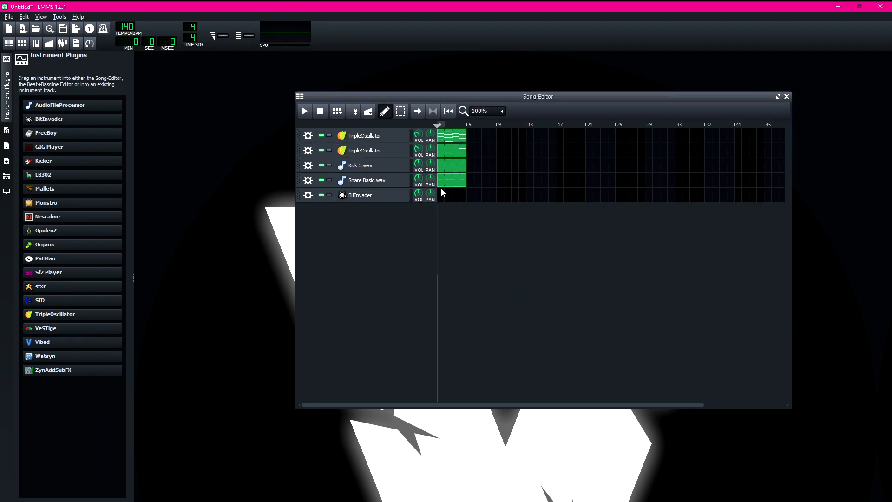
{"action": "left_click", "coordinate": [397, 341]}
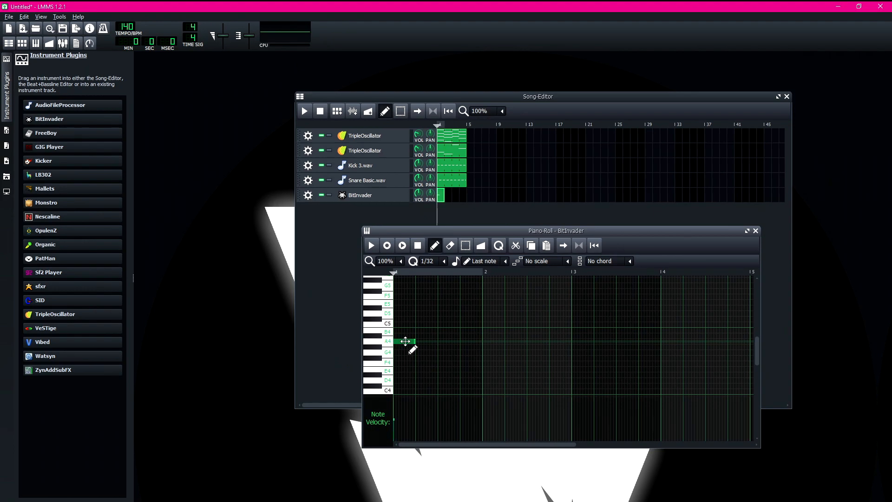
{"action": "left_click", "coordinate": [420, 341]}
{"action": "left_click", "coordinate": [442, 341]}
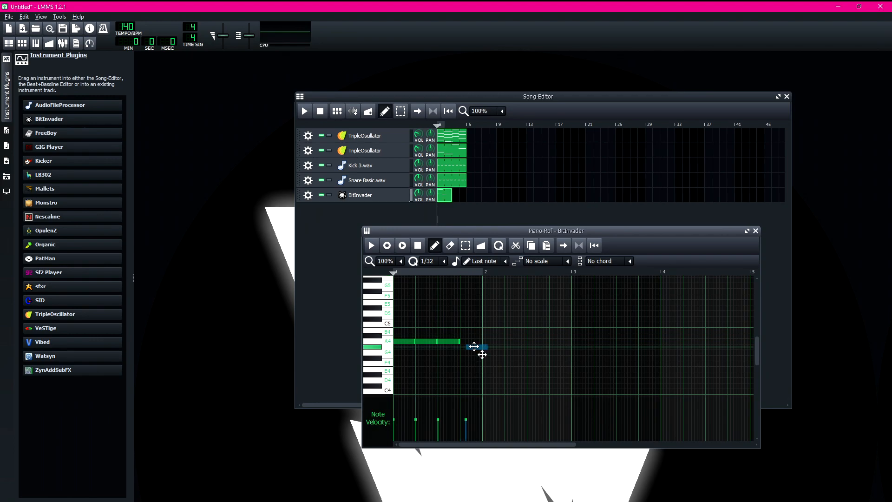
{"action": "left_click", "coordinate": [471, 343]}
Fill the four-bar BitInvader pattern with one short A4 note on every beat.
{"action": "left_click_drag", "start_coordinate": [409, 342], "coordinate": [494, 342]}
{"action": "key", "text": "ctrl+a"}
{"action": "left_click_drag", "start_coordinate": [404, 342], "coordinate": [464, 325]}
{"action": "scroll", "coordinate": [470, 331], "scroll_direction": "up", "scroll_amount": 1}
{"action": "scroll", "coordinate": [582, 340], "scroll_direction": "down", "scroll_amount": 1}
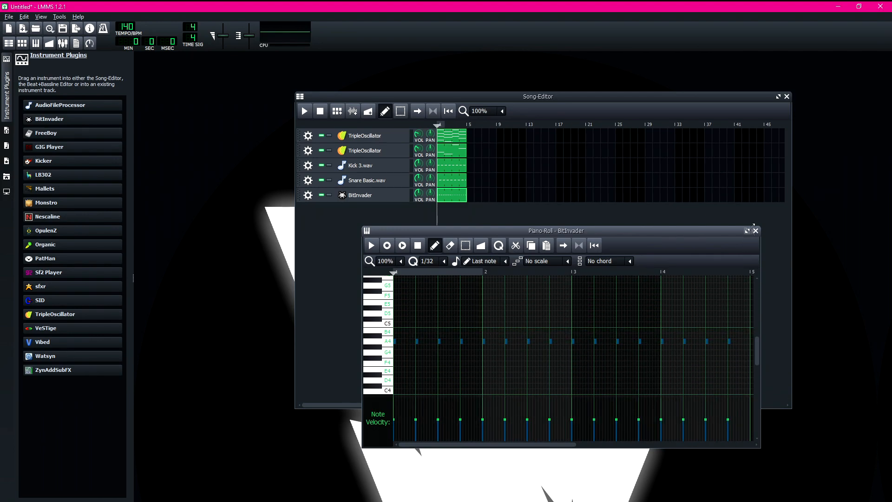
{"action": "left_click_drag", "start_coordinate": [485, 340], "coordinate": [505, 343]}
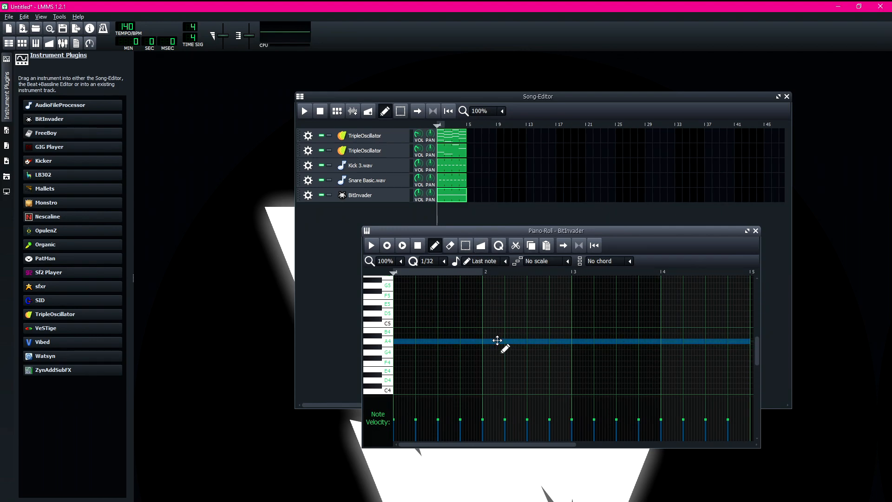
{"action": "left_click_drag", "start_coordinate": [504, 342], "coordinate": [483, 343]}
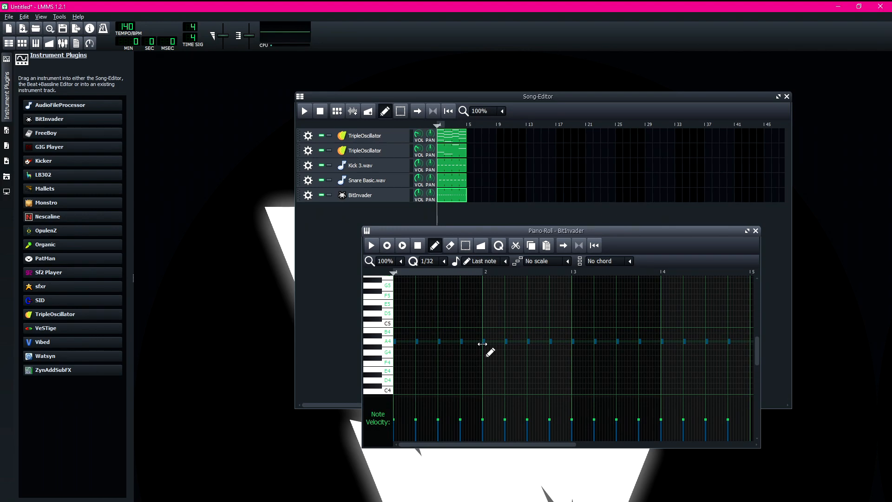
{"action": "key", "text": "alt+p"}
Connect the second TripleOscillator track's volume to the user controller Controller 1.
{"action": "left_click_drag", "start_coordinate": [381, 98], "coordinate": [340, 97]}
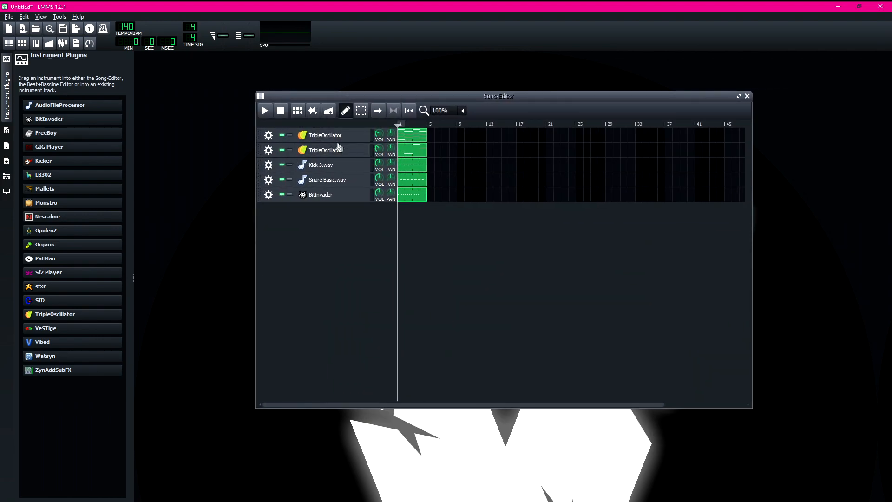
{"action": "right_click", "coordinate": [379, 149]}
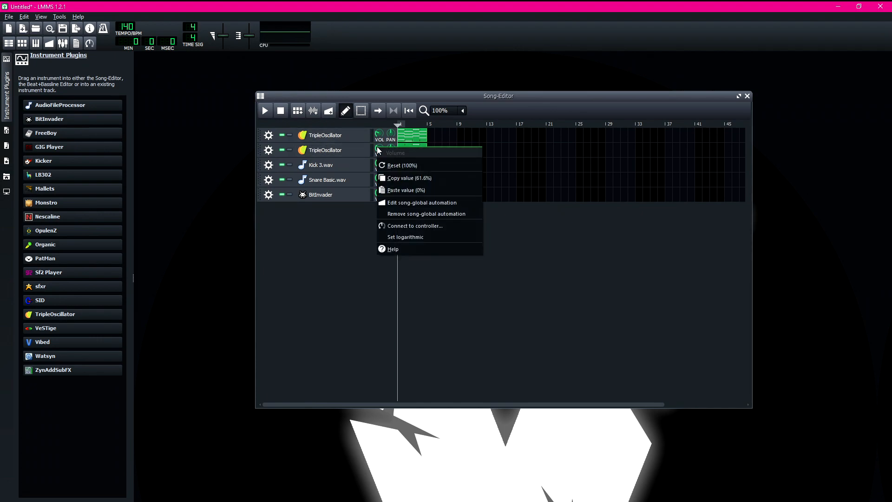
{"action": "left_click", "coordinate": [399, 224]}
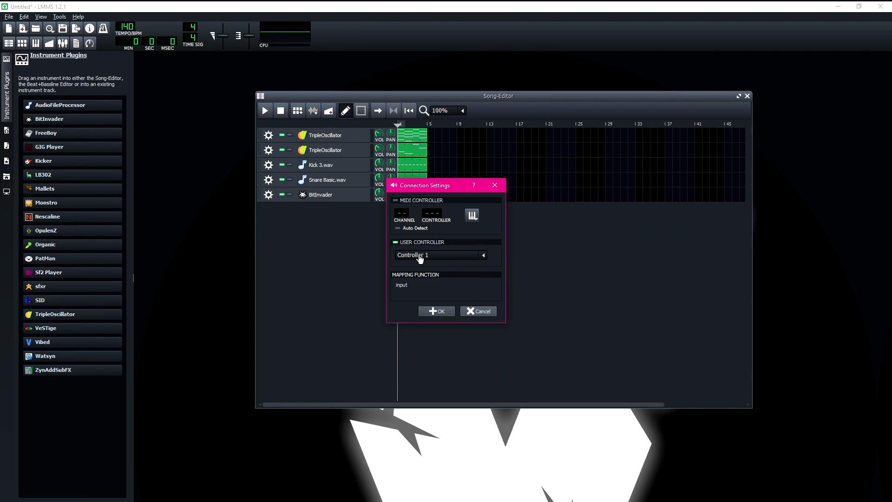
{"action": "left_click_drag", "start_coordinate": [430, 180], "coordinate": [292, 209]}
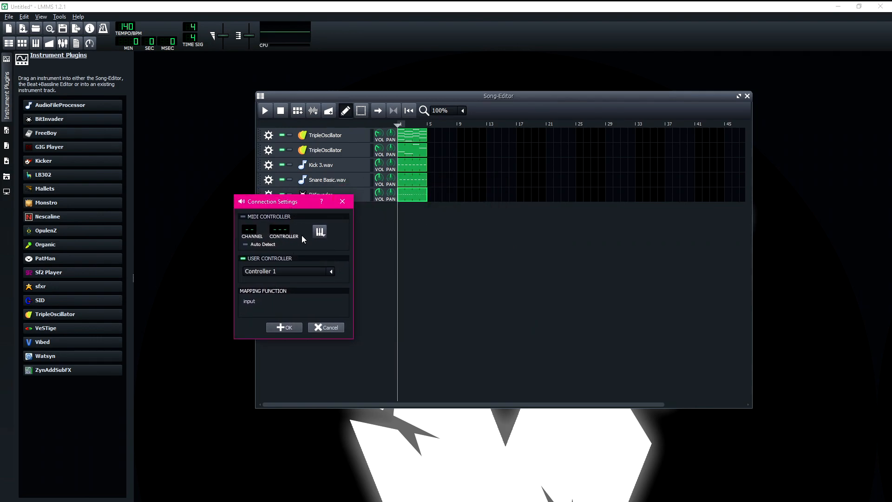
{"action": "left_click", "coordinate": [345, 202]}
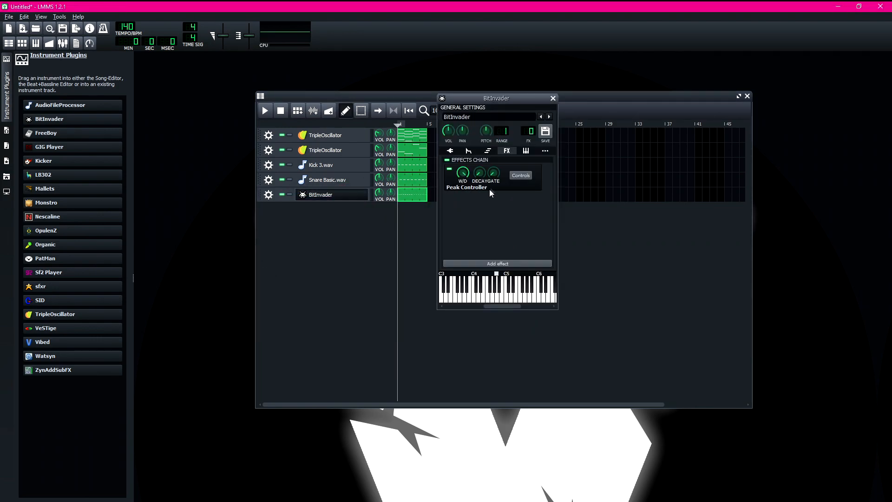
{"action": "left_click", "coordinate": [552, 98]}
Connect the first TripleOscillator track's volume to the user controller Controller 1 and briefly play the song.
{"action": "right_click", "coordinate": [379, 131]}
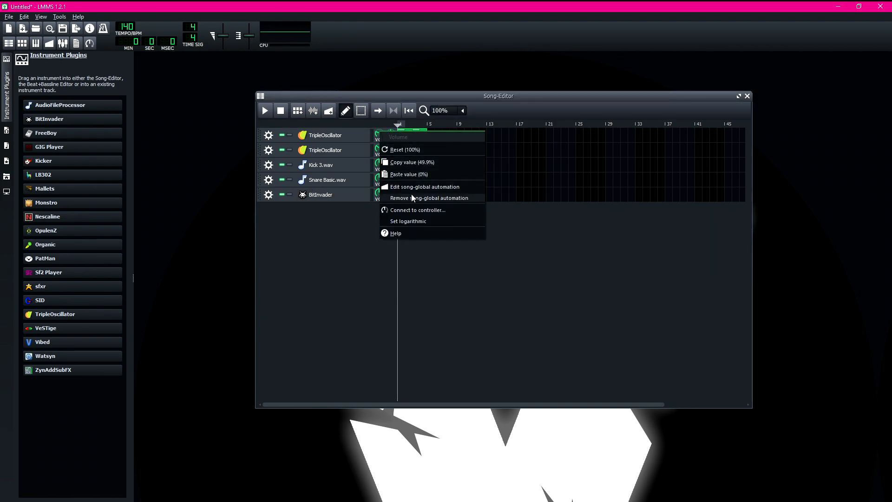
{"action": "left_click", "coordinate": [400, 210]}
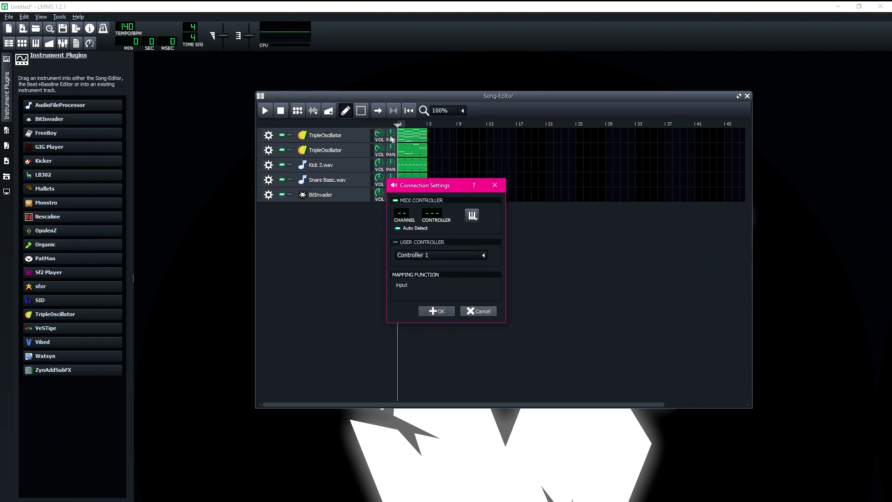
{"action": "left_click", "coordinate": [401, 242]}
{"action": "left_click", "coordinate": [437, 310]}
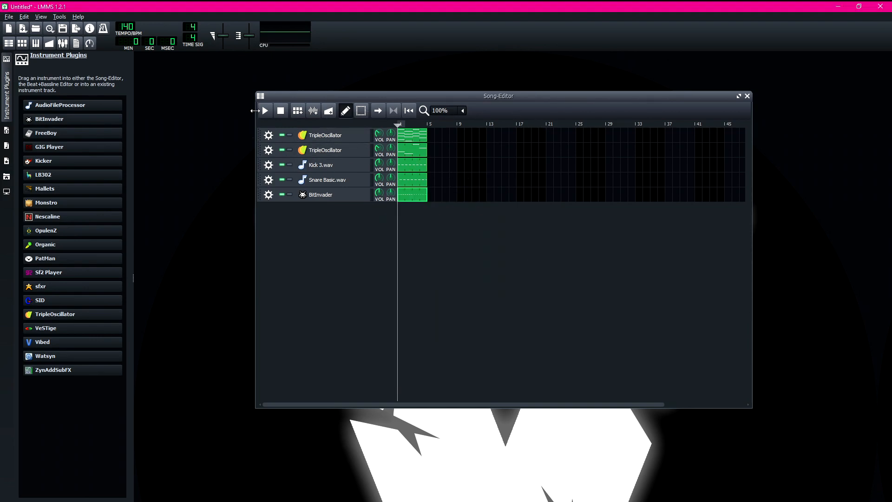
{"action": "left_click", "coordinate": [265, 110]}
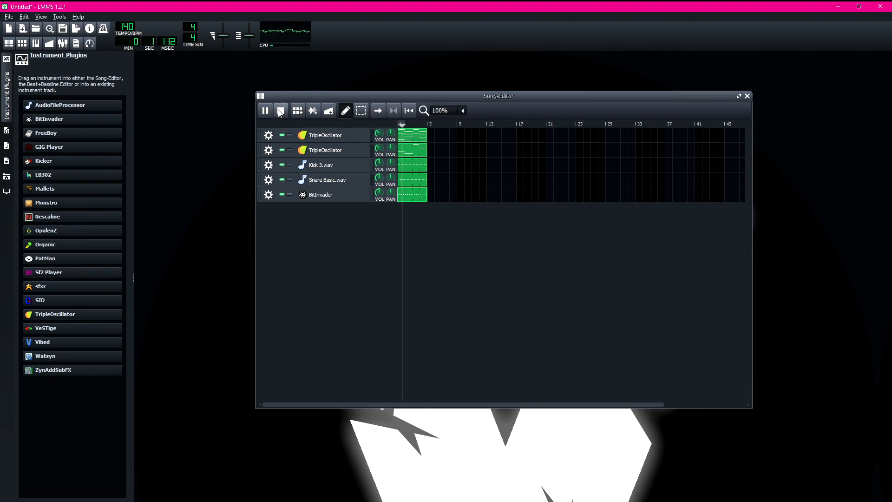
{"action": "left_click", "coordinate": [281, 110]}
Raise the amount of the BitInvader track's volume envelope to its maximum.
{"action": "left_click", "coordinate": [316, 194]}
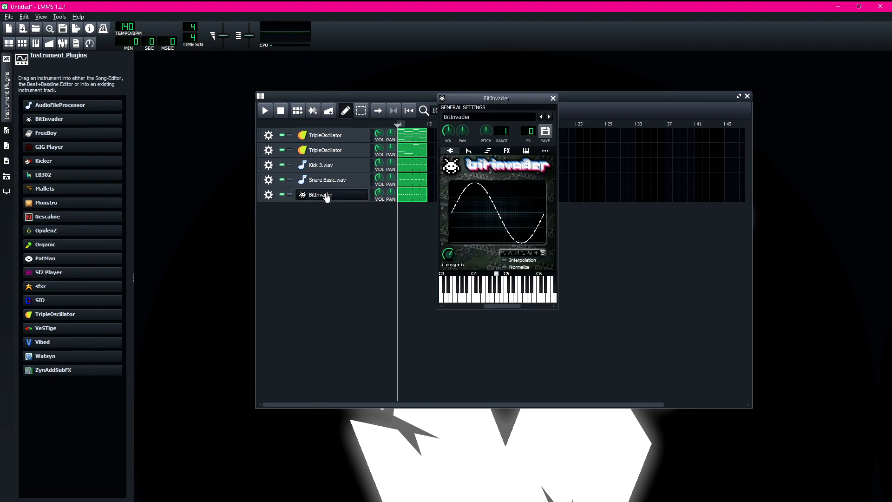
{"action": "left_click", "coordinate": [468, 151]}
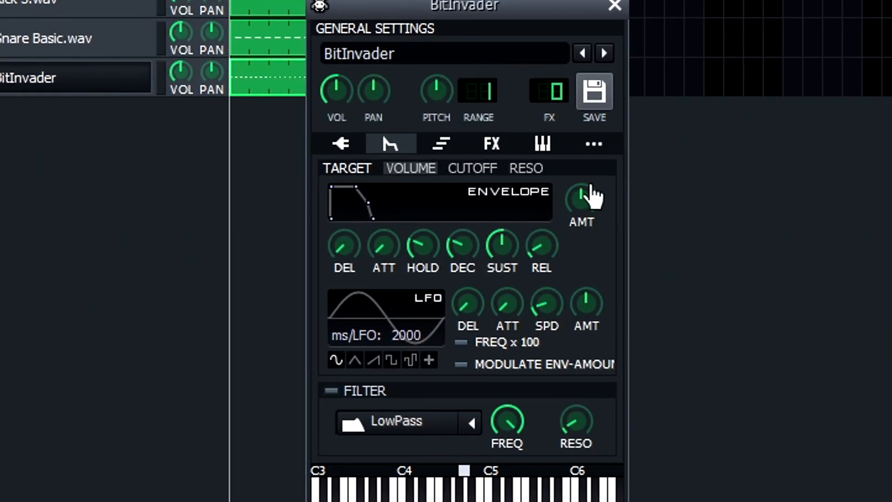
{"action": "left_click_drag", "start_coordinate": [586, 198], "coordinate": [587, 176]}
{"action": "left_click", "coordinate": [581, 200]}
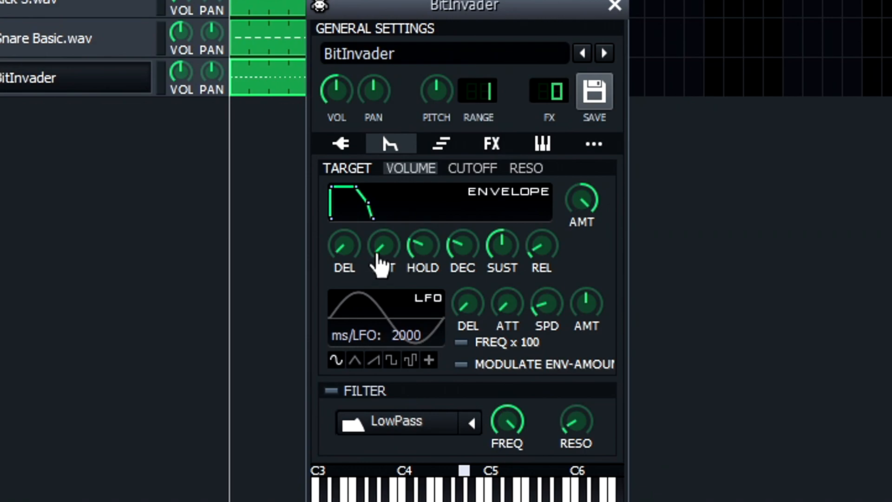
Shorten the hold and decay, lower the sustain and slightly lengthen the release of BitInvader's volume envelope.
{"action": "left_click_drag", "start_coordinate": [418, 253], "coordinate": [424, 265]}
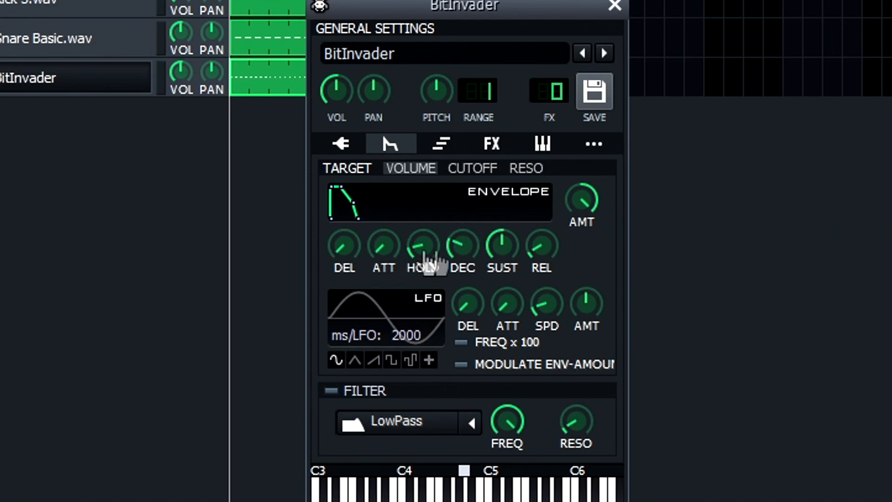
{"action": "left_click_drag", "start_coordinate": [542, 246], "coordinate": [542, 243]}
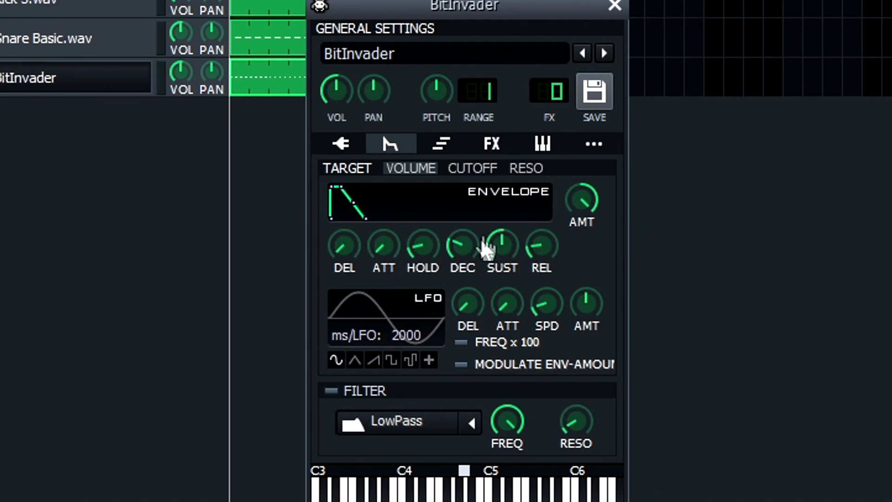
{"action": "left_click", "coordinate": [465, 245]}
{"action": "left_click_drag", "start_coordinate": [463, 246], "coordinate": [516, 259]}
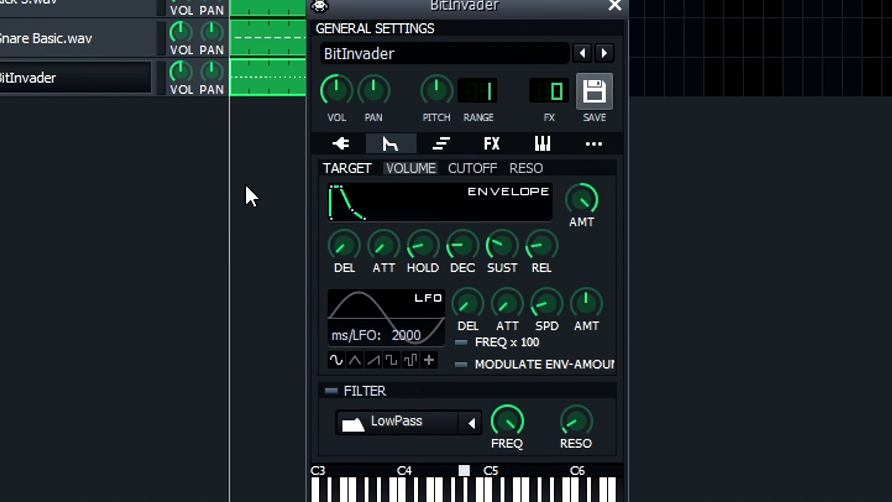
{"action": "left_click", "coordinate": [614, 6]}
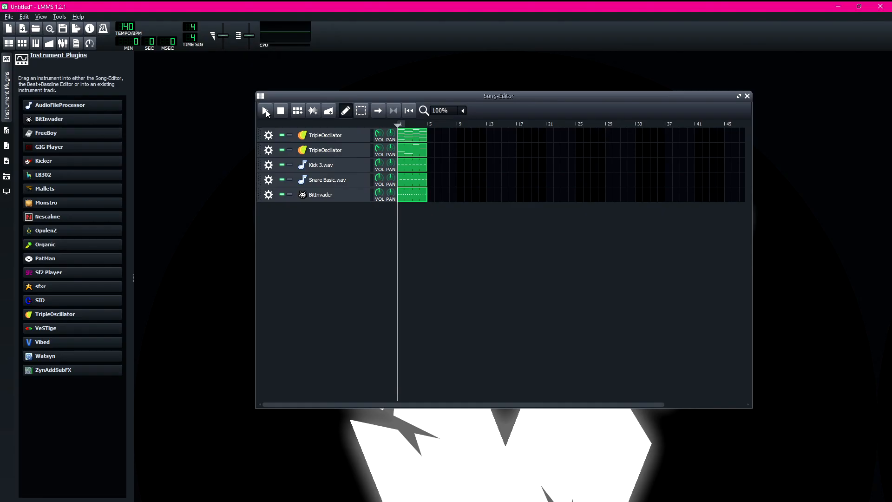
Audition the song before and after adjusting the decay of BitInvader's volume envelope to about 0.257.
{"action": "left_click", "coordinate": [266, 110]}
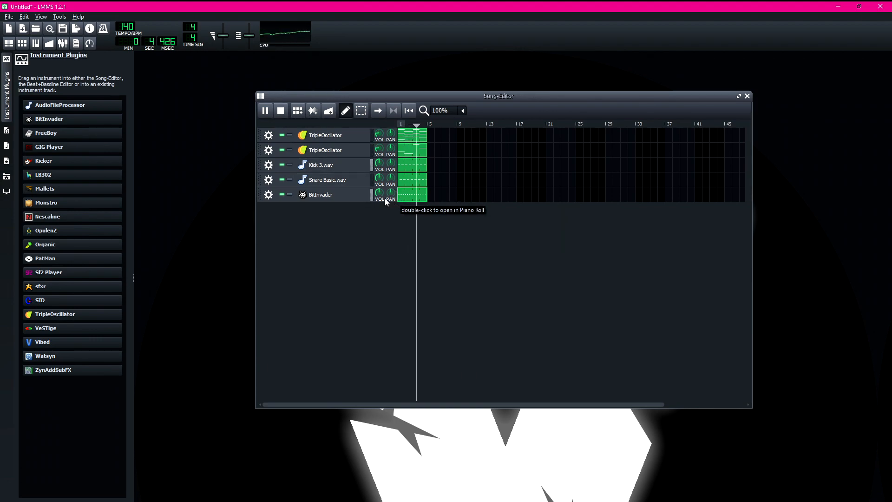
{"action": "left_click", "coordinate": [281, 111]}
{"action": "left_click", "coordinate": [320, 194]}
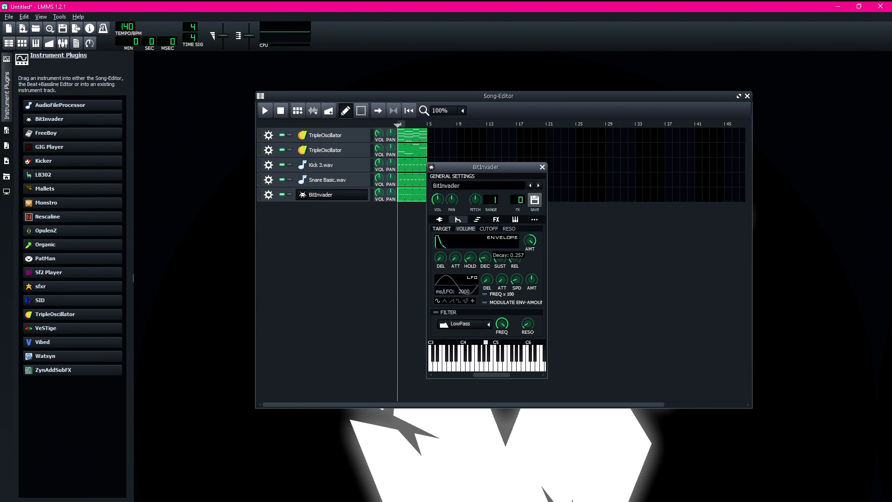
{"action": "left_click", "coordinate": [542, 167]}
{"action": "left_click", "coordinate": [265, 110]}
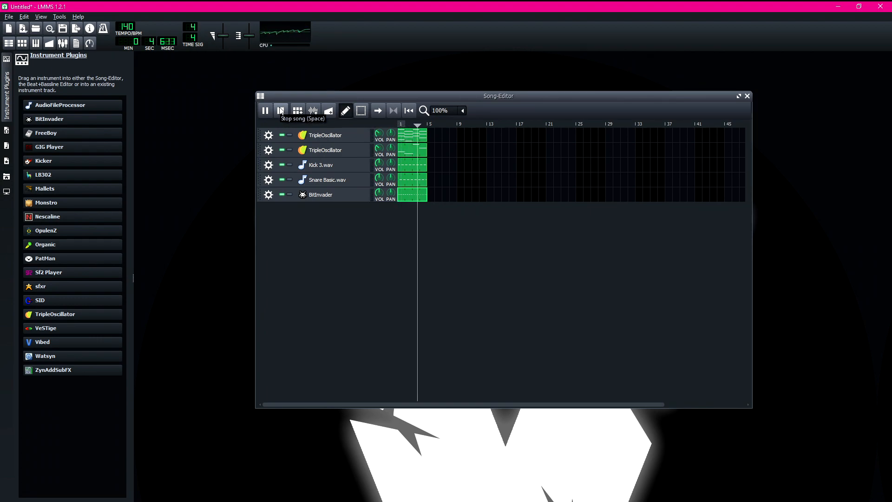
{"action": "left_click", "coordinate": [281, 111]}
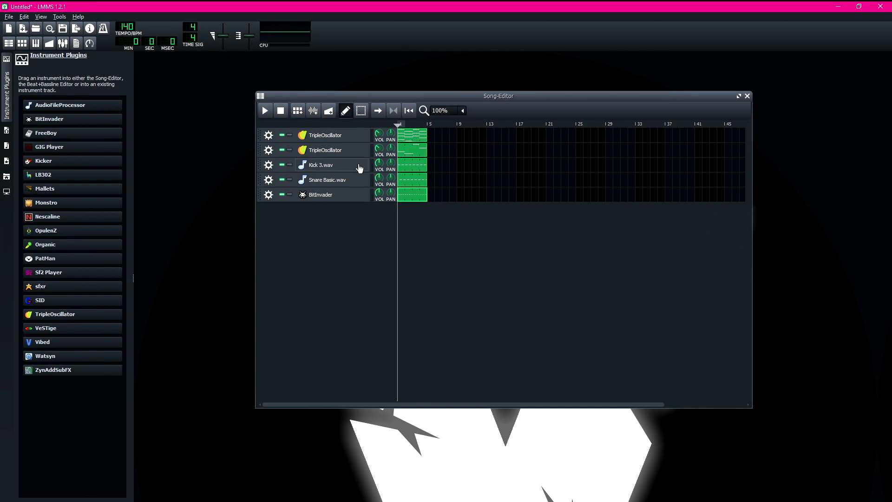
Examine the controller connection of the second TripleOscillator's volume and the Peak Controller in BitInvader's effects chain.
{"action": "right_click", "coordinate": [379, 151]}
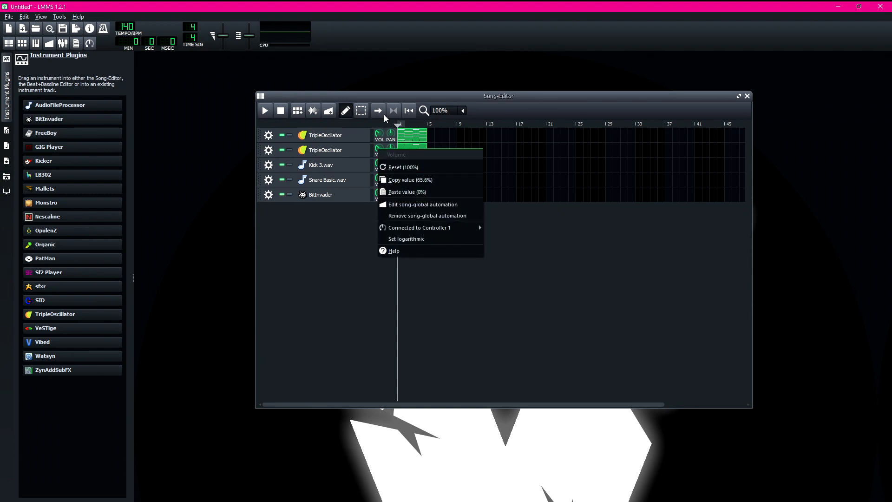
{"action": "left_click", "coordinate": [384, 103]}
{"action": "right_click", "coordinate": [380, 151]}
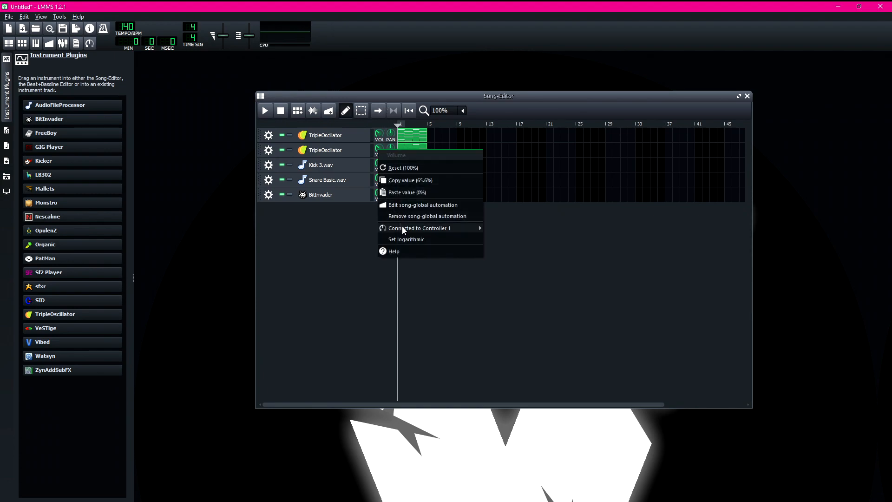
{"action": "left_click", "coordinate": [390, 127]}
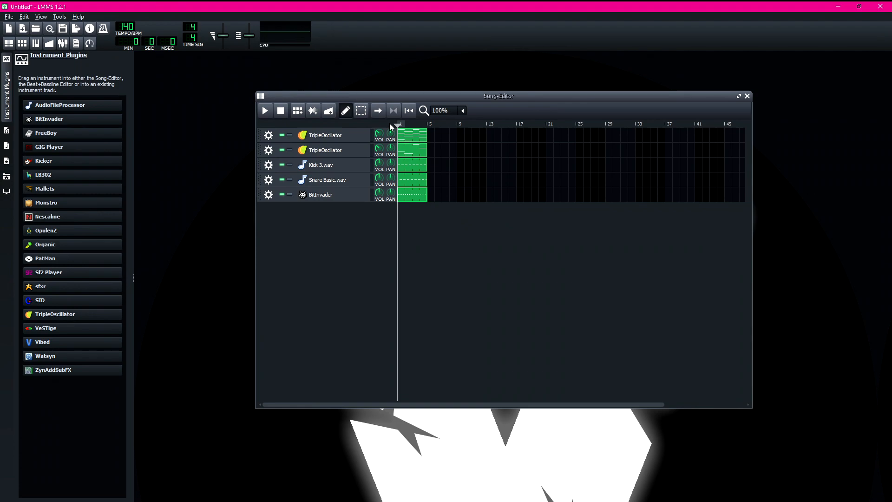
{"action": "left_click", "coordinate": [346, 196]}
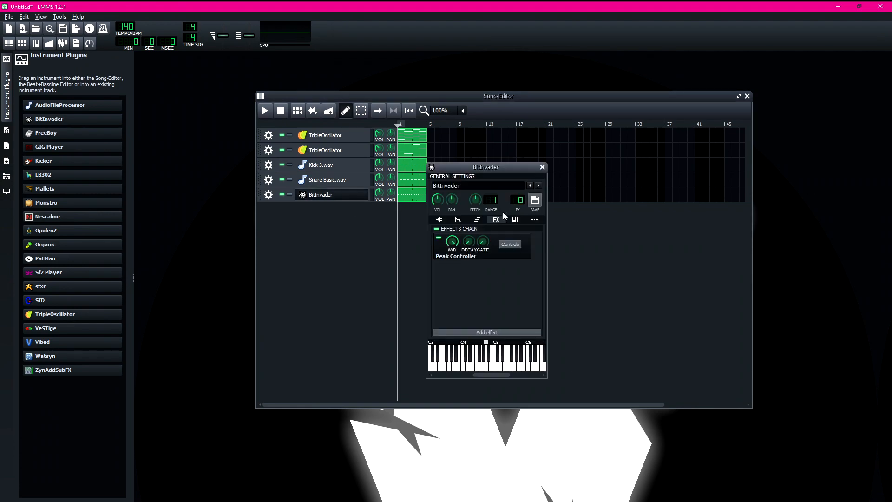
{"action": "left_click", "coordinate": [542, 168]}
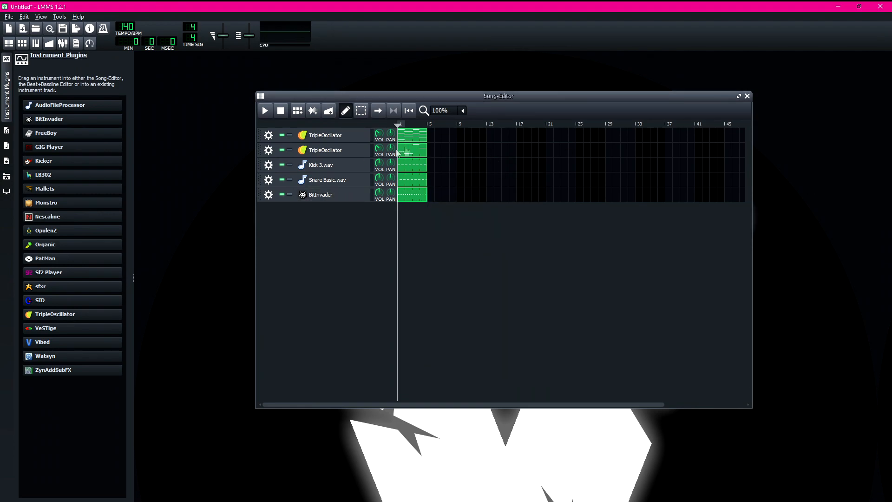
{"action": "left_click", "coordinate": [382, 153]}
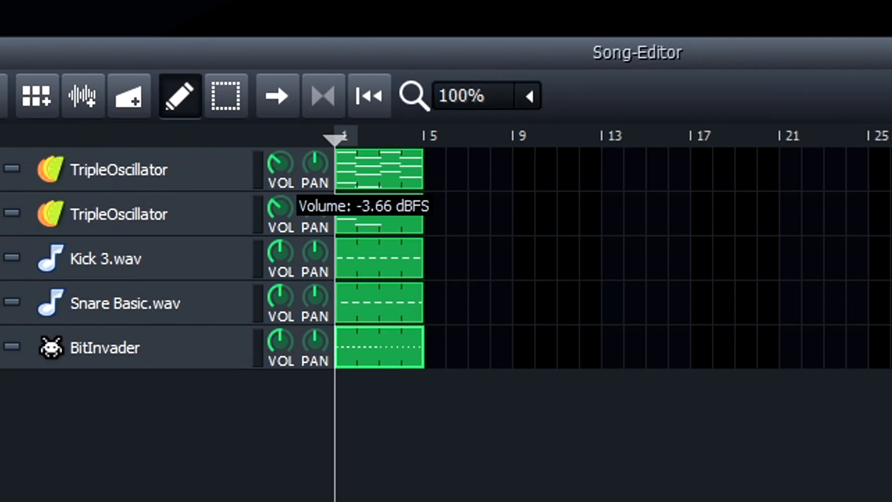
{"action": "left_click", "coordinate": [285, 219]}
Open the controls of the Peak Controller in BitInvader's effects chain and review its base setting.
{"action": "left_click", "coordinate": [351, 199]}
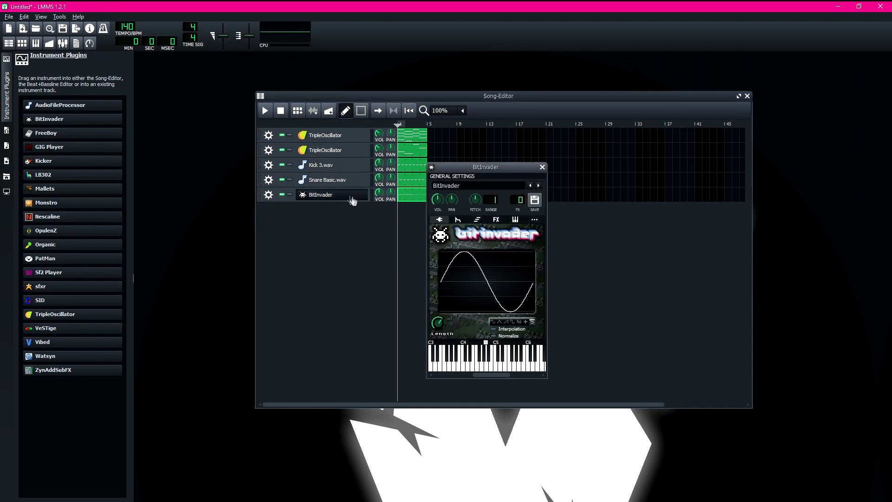
{"action": "left_click", "coordinate": [496, 219]}
{"action": "left_click", "coordinate": [510, 244]}
{"action": "mouse_move", "coordinate": [306, 225]}
{"action": "mouse_move", "coordinate": [334, 210]}
{"action": "left_mouse_down"}
{"action": "mouse_move", "coordinate": [302, 228]}
{"action": "mouse_move", "coordinate": [334, 226]}
{"action": "left_mouse_up"}
{"action": "left_click", "coordinate": [402, 226]}
Add a Peak Controller to BitInvader's effects chain and open its controls.
{"action": "left_click", "coordinate": [439, 220]}
{"action": "left_click", "coordinate": [495, 221]}
{"action": "left_click", "coordinate": [486, 333]}
{"action": "type", "text": "peak"}
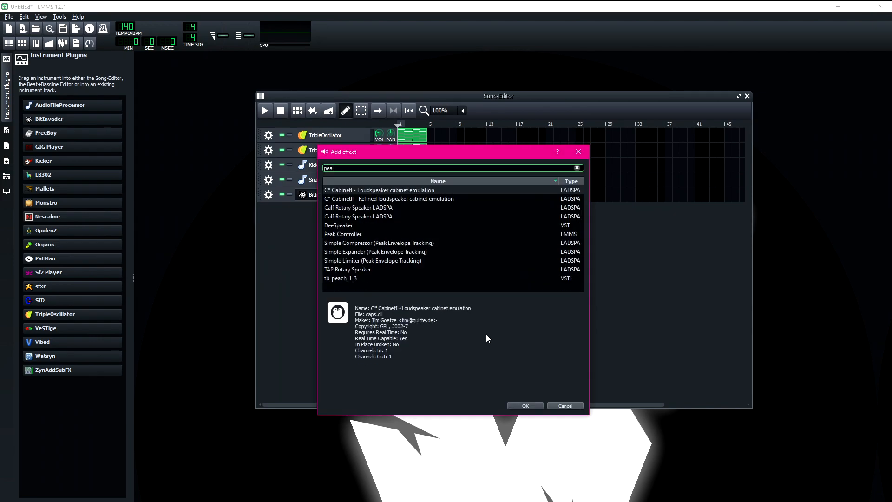
{"action": "double_click", "coordinate": [342, 236]}
{"action": "left_click_drag", "start_coordinate": [162, 57], "coordinate": [294, 230]}
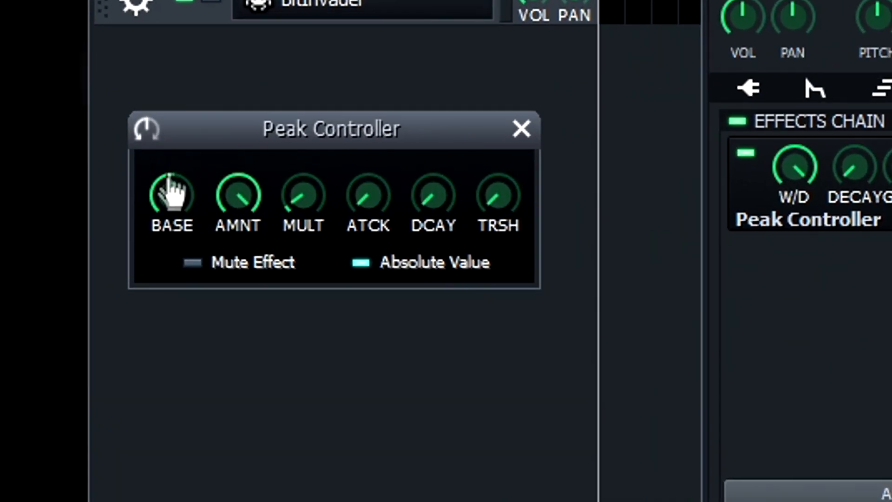
Lower the Peak Controller's base to its minimum and its amount to about the middle, and close the BitInvader windows.
{"action": "left_click", "coordinate": [256, 237]}
{"action": "left_click_drag", "start_coordinate": [171, 195], "coordinate": [171, 223]}
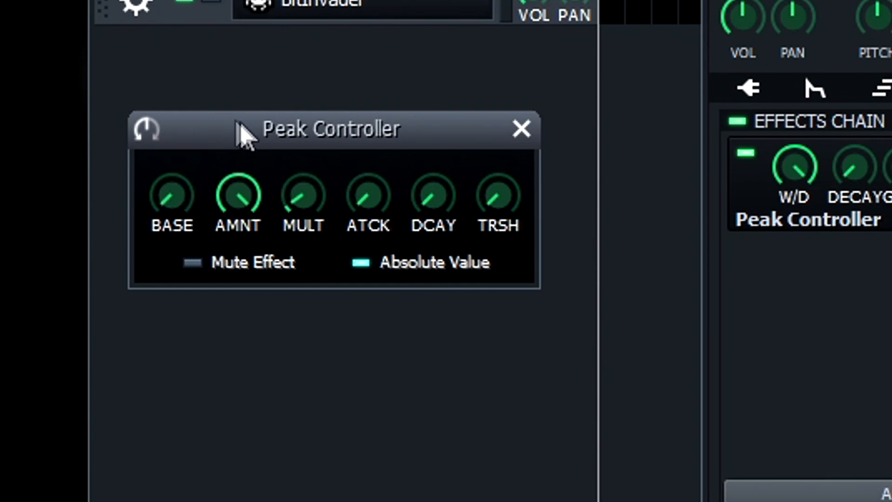
{"action": "left_click_drag", "start_coordinate": [251, 177], "coordinate": [251, 234]}
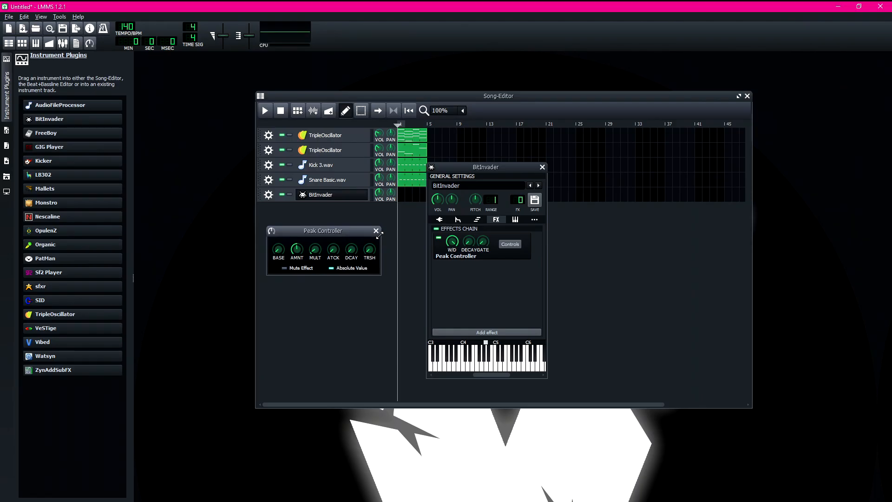
{"action": "left_click", "coordinate": [376, 231]}
{"action": "left_click", "coordinate": [543, 166]}
Show the FX-Mixer and rename the FX 1 channel to Sidechain.
{"action": "left_click", "coordinate": [63, 44]}
{"action": "left_click_drag", "start_coordinate": [252, 196], "coordinate": [278, 321]}
{"action": "left_click", "coordinate": [194, 393]}
{"action": "double_click", "coordinate": [195, 393]}
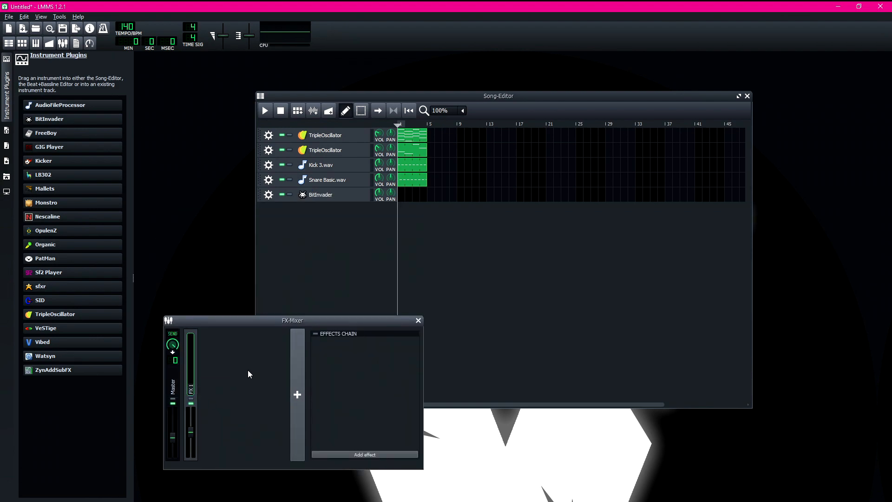
{"action": "type", "text": "Sidechain"}
{"action": "key", "text": "Return"}
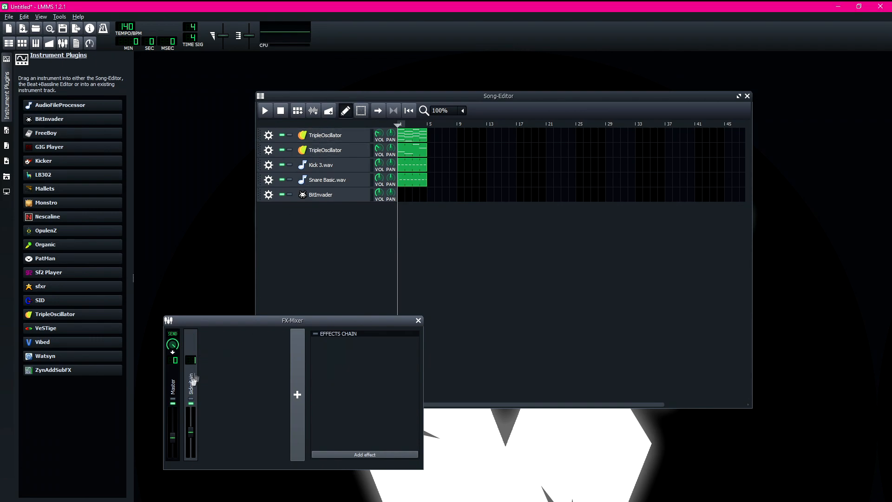
Route both TripleOscillator tracks to FX channel 1 and close their instrument windows.
{"action": "left_click", "coordinate": [310, 138]}
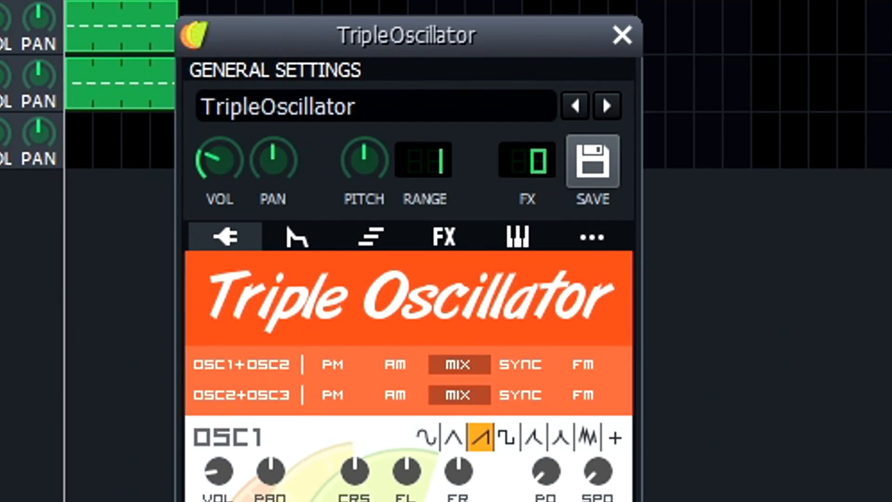
{"action": "left_click_drag", "start_coordinate": [528, 169], "coordinate": [527, 158]}
{"action": "left_click", "coordinate": [542, 167]}
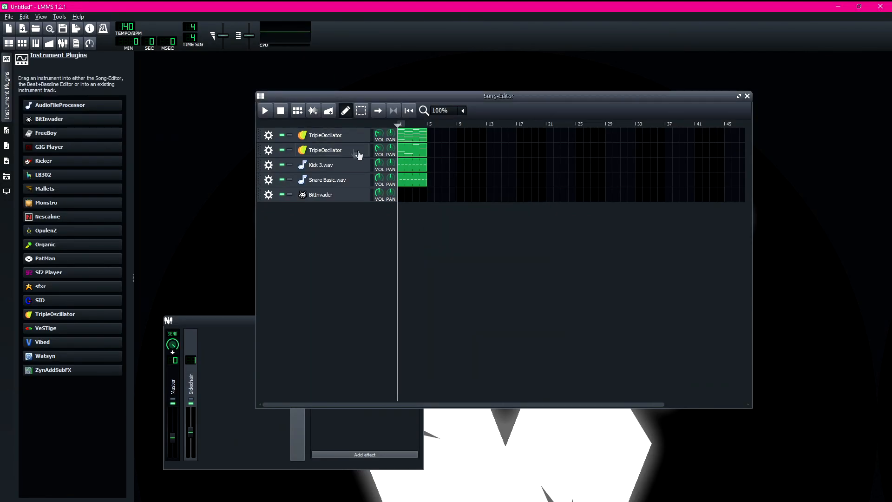
{"action": "left_click", "coordinate": [359, 153]}
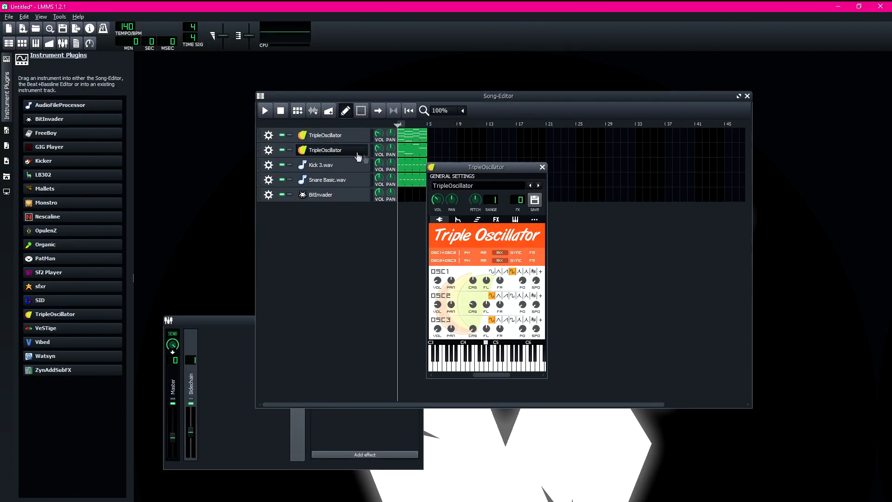
{"action": "left_click", "coordinate": [542, 167]}
{"action": "left_click_drag", "start_coordinate": [519, 99], "coordinate": [573, 74]}
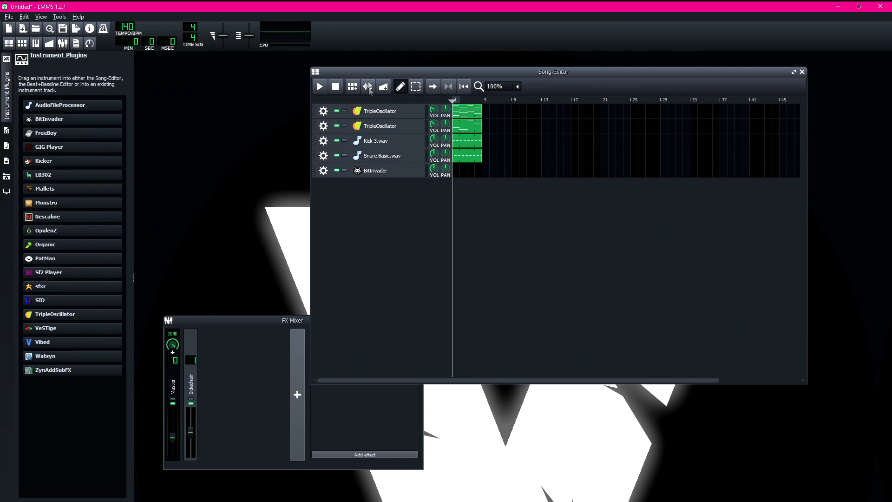
{"action": "left_click", "coordinate": [383, 113]}
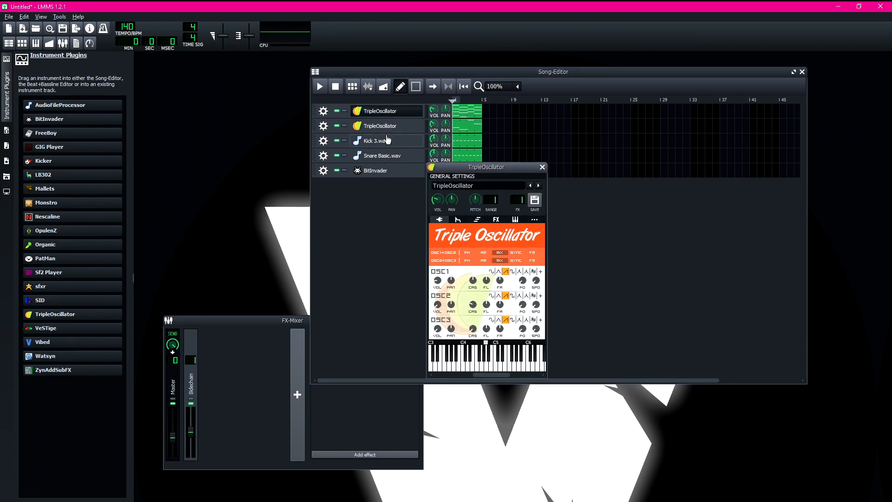
{"action": "left_click", "coordinate": [542, 167]}
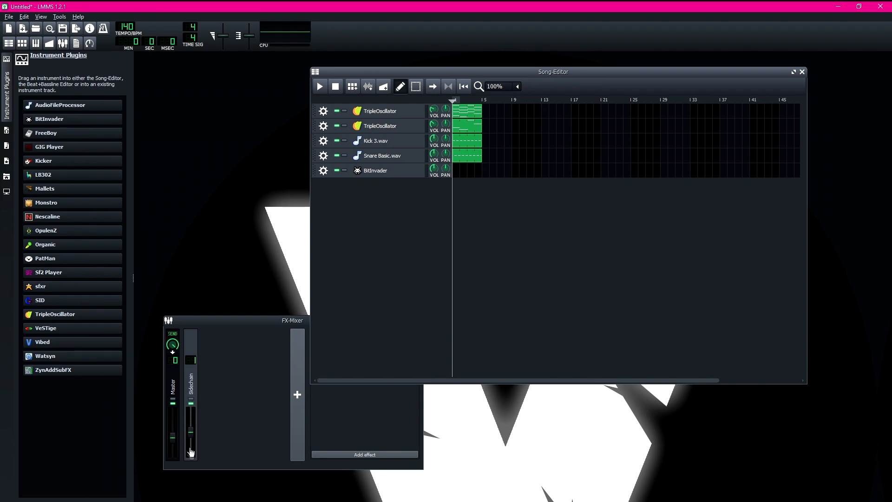
Add the Calf Sidechain Compressor LADSPA to the Sidechain channel's effects chain.
{"action": "left_click", "coordinate": [319, 86]}
{"action": "left_click", "coordinate": [227, 325]}
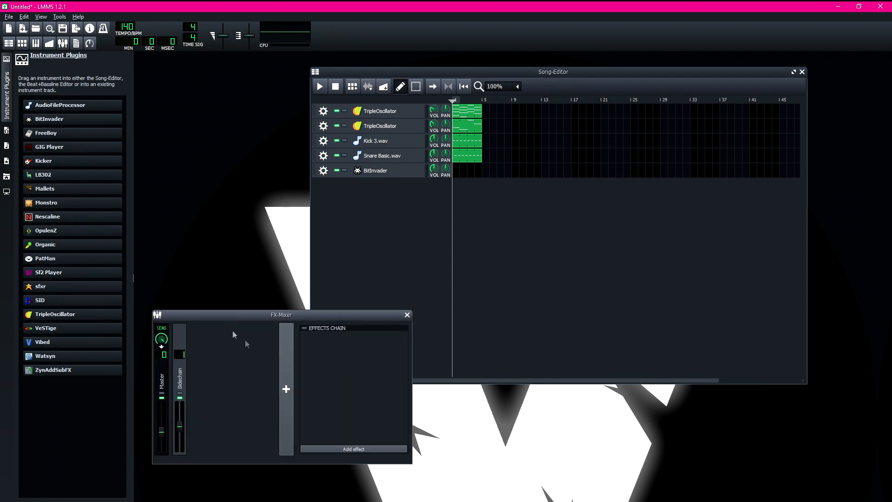
{"action": "left_click", "coordinate": [176, 377]}
{"action": "left_click", "coordinate": [341, 450]}
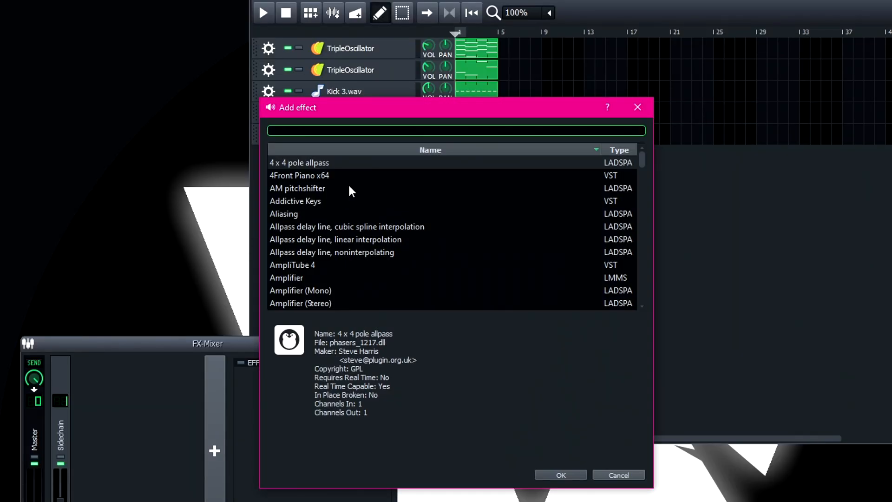
{"action": "type", "text": "side"}
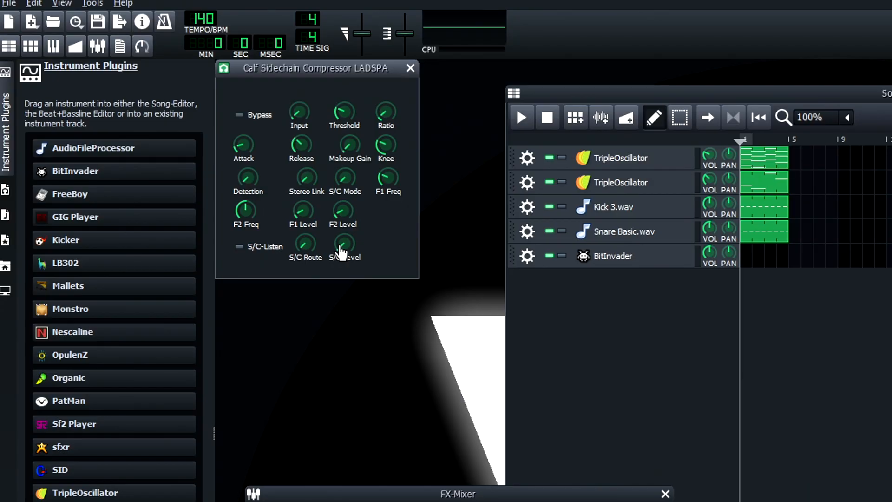
{"action": "double_click", "coordinate": [311, 175]}
Connect the compressor's S/C Level to the user controller Controller 1 and close the compressor's controls.
{"action": "right_click", "coordinate": [345, 249]}
{"action": "left_click", "coordinate": [393, 380]}
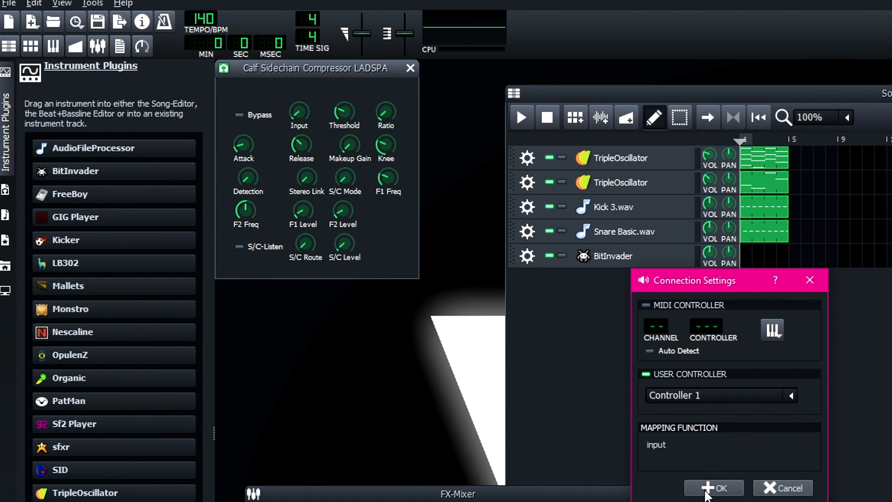
{"action": "left_click", "coordinate": [707, 487]}
{"action": "left_click", "coordinate": [352, 244]}
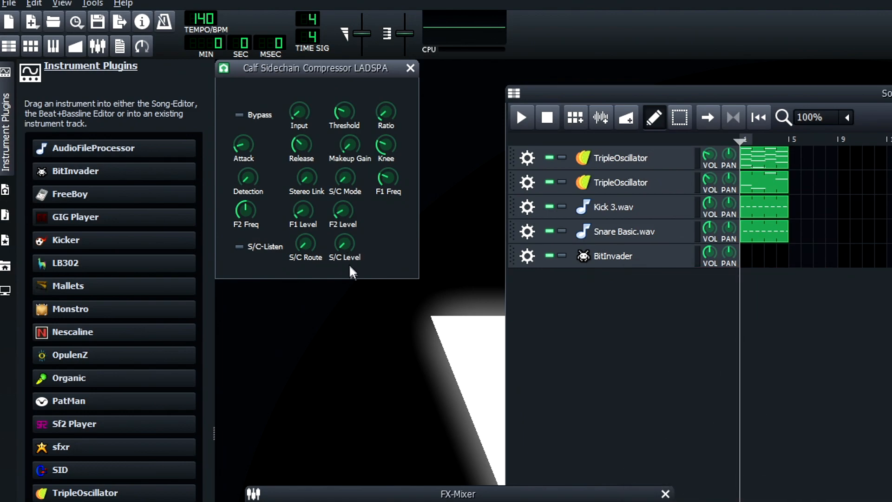
{"action": "left_click", "coordinate": [410, 67]}
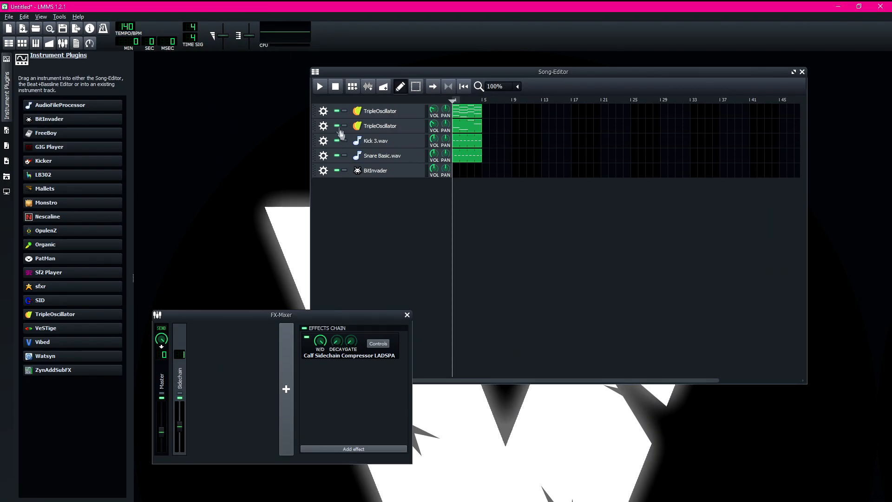
Fill the BitInvader track with a four-bar pattern of short A4 notes on every beat.
{"action": "left_click", "coordinate": [434, 123]}
{"action": "left_click", "coordinate": [434, 108]}
{"action": "left_click", "coordinate": [263, 320]}
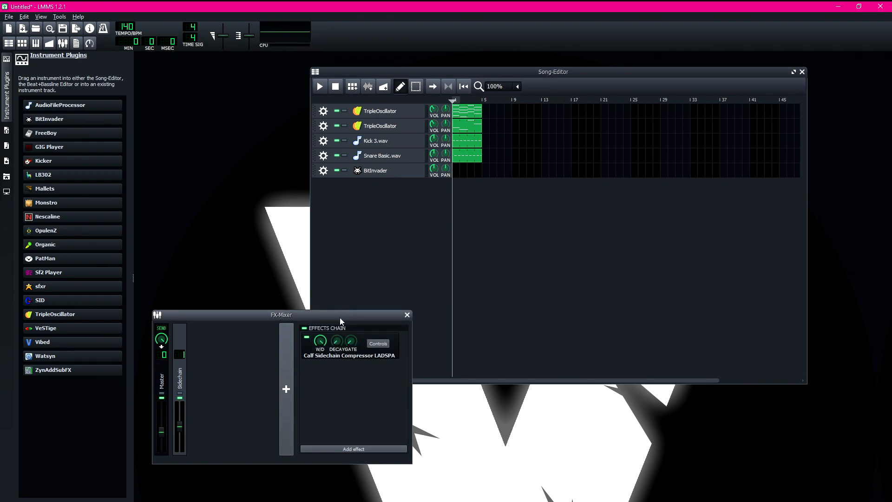
{"action": "double_click", "coordinate": [467, 170]}
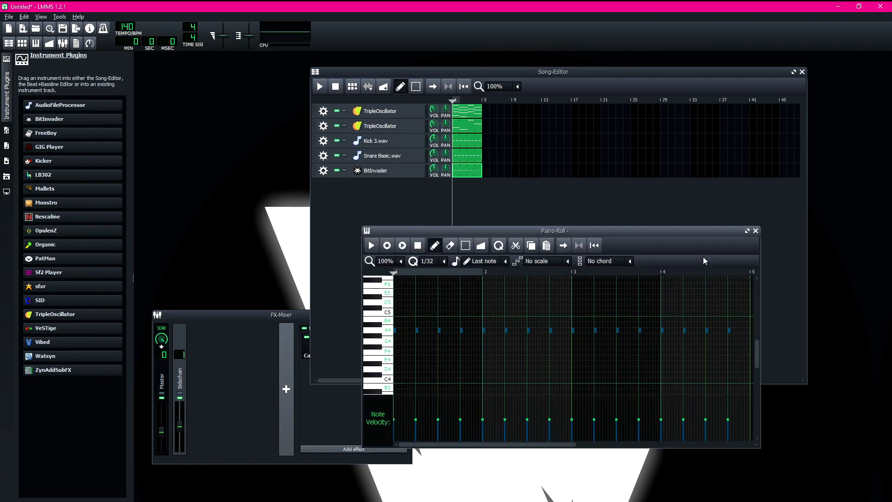
{"action": "left_click", "coordinate": [755, 231]}
Turn on Mute Effect in BitInvader's Peak Controller and close its controls.
{"action": "left_click", "coordinate": [375, 170]}
{"action": "left_click_drag", "start_coordinate": [190, 54], "coordinate": [231, 193]}
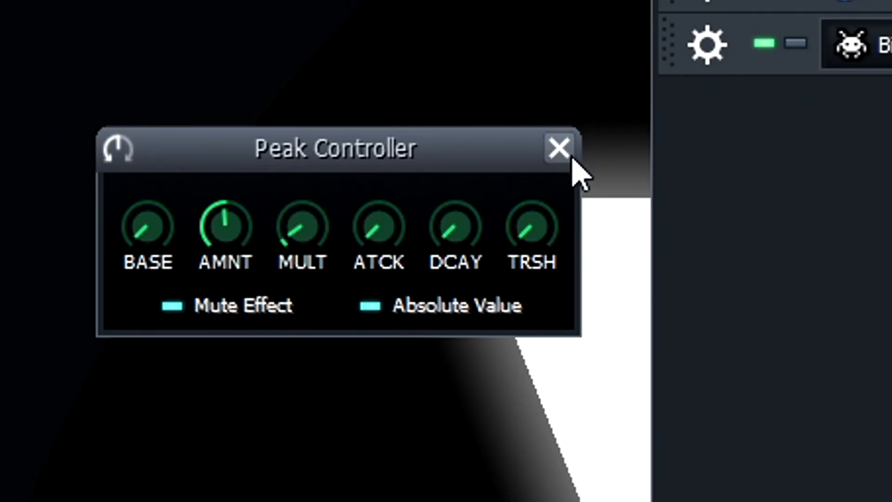
{"action": "left_click", "coordinate": [559, 147]}
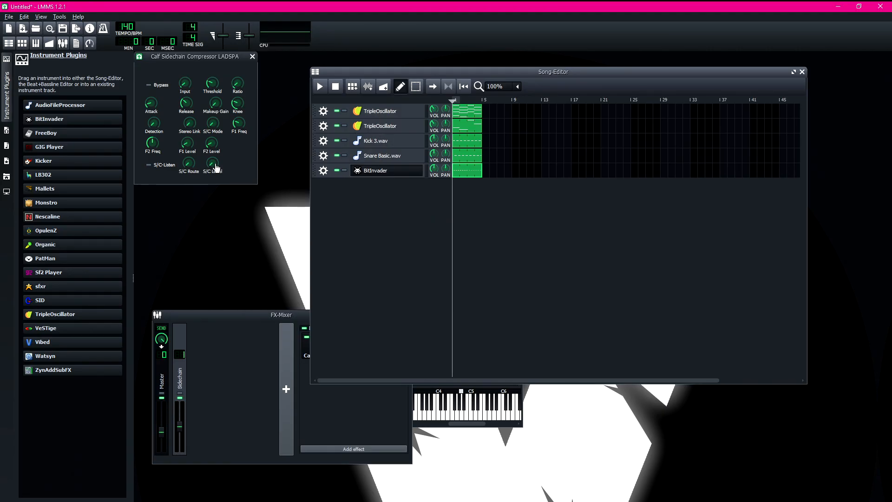
Play the song briefly to check the effect of the BitInvader signal on the compressor's S/C Level.
{"action": "left_click_drag", "start_coordinate": [438, 72], "coordinate": [477, 55]}
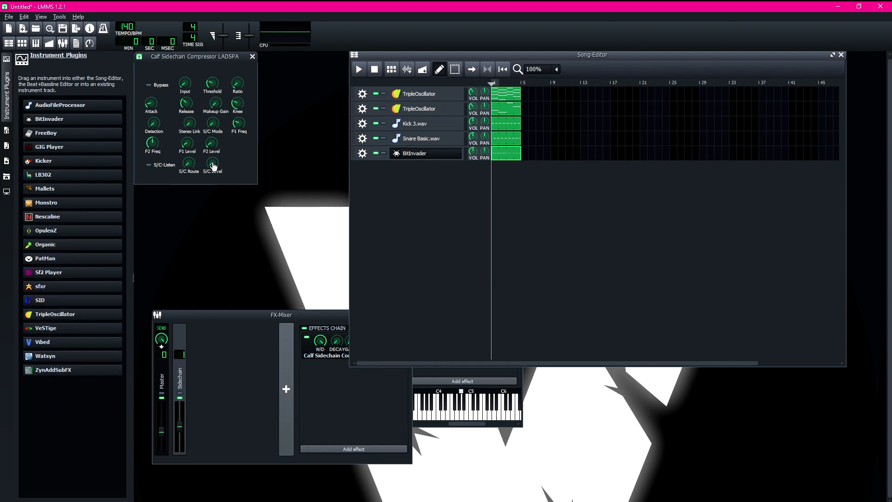
{"action": "double_click", "coordinate": [506, 157]}
{"action": "key", "text": "F7"}
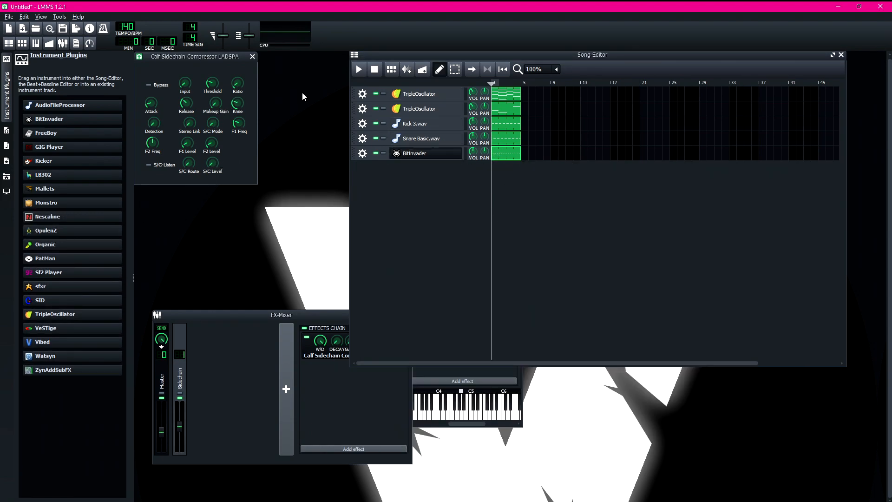
{"action": "key", "text": "space"}
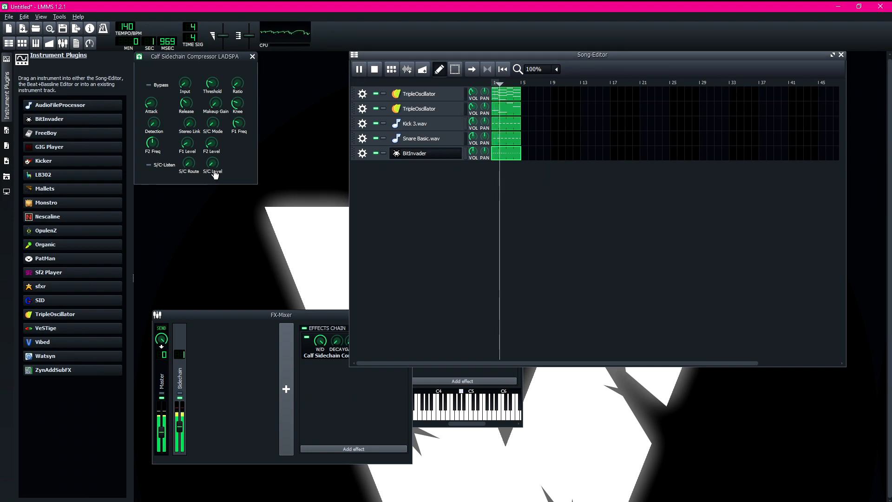
{"action": "key", "text": "space"}
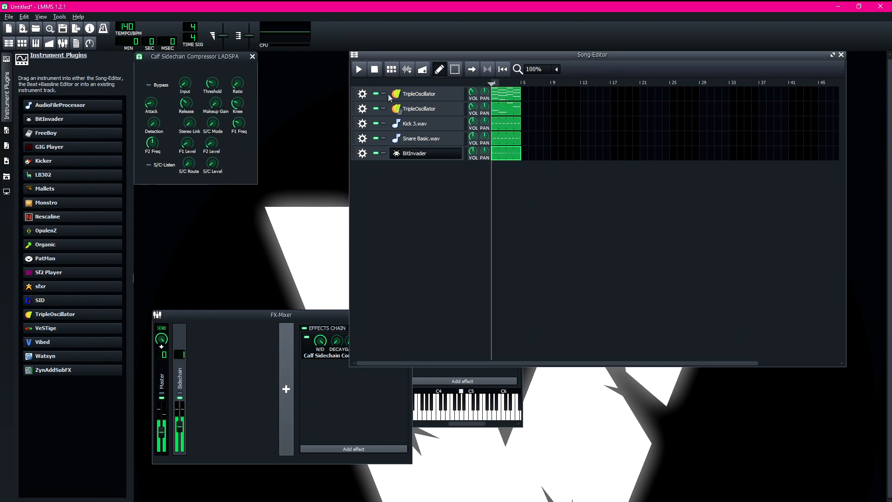
Review BitInvader's volume envelope and close its instrument window.
{"action": "left_click", "coordinate": [427, 373]}
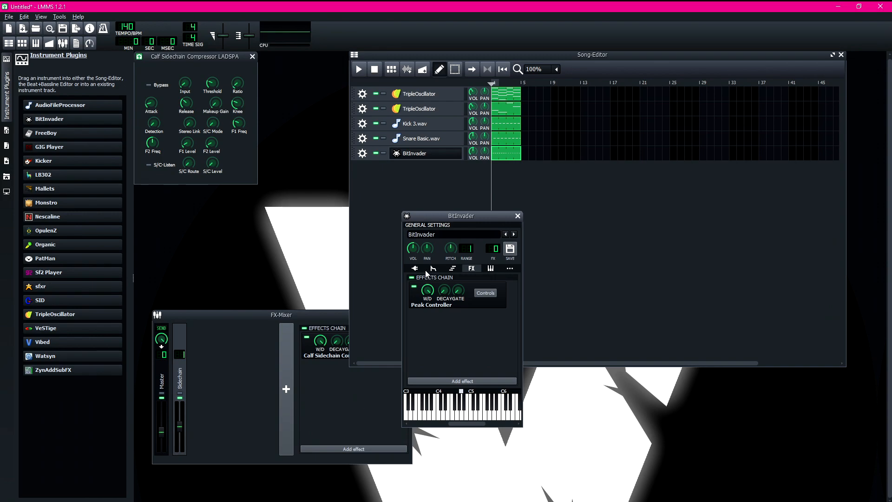
{"action": "left_click", "coordinate": [433, 268]}
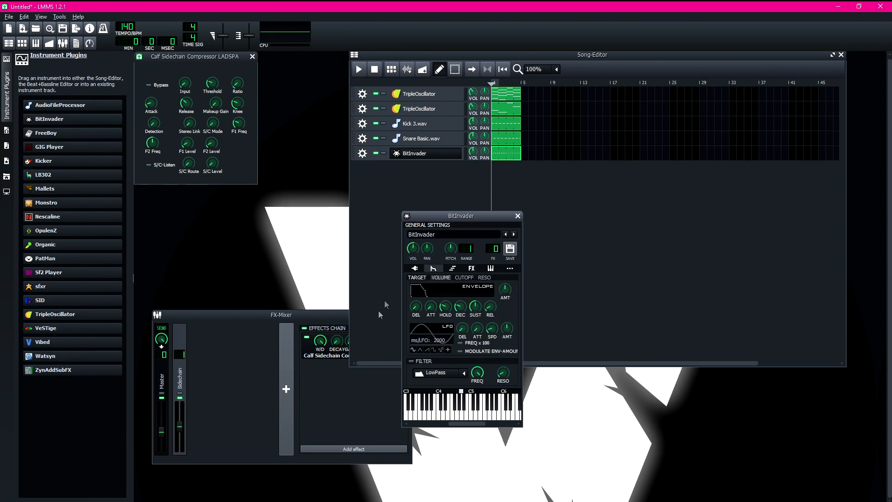
{"action": "left_click", "coordinate": [517, 216]}
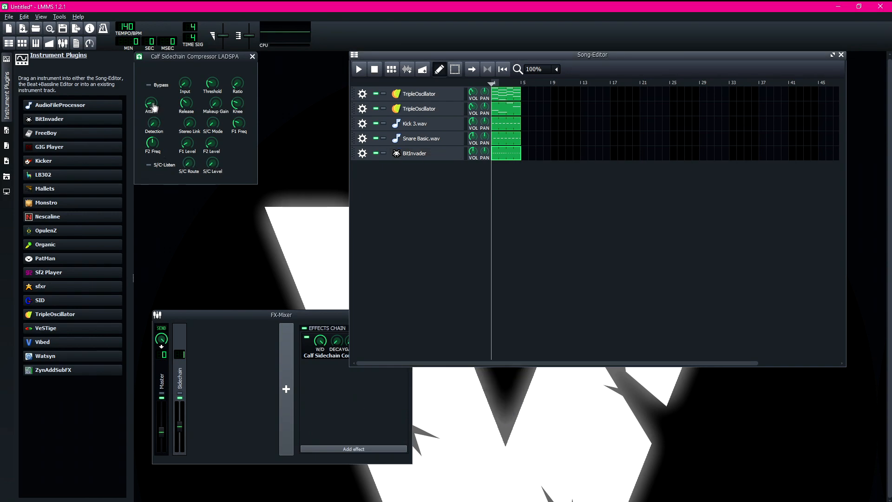
Lower the Calf Sidechain Compressor's threshold, shorten its release and adjust its attack.
{"action": "left_click_drag", "start_coordinate": [168, 58], "coordinate": [214, 123]}
{"action": "left_click", "coordinate": [196, 169]}
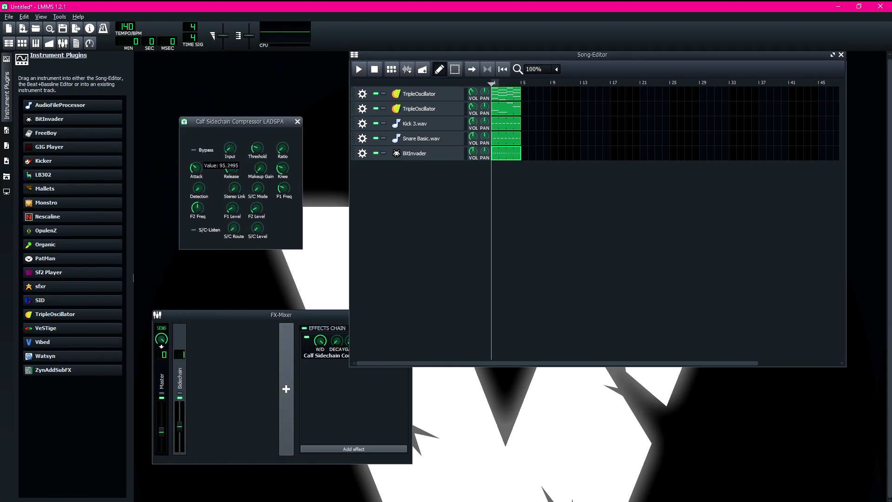
{"action": "left_click_drag", "start_coordinate": [196, 169], "coordinate": [228, 163]}
{"action": "left_click_drag", "start_coordinate": [257, 149], "coordinate": [291, 153]}
{"action": "left_click", "coordinate": [358, 149]}
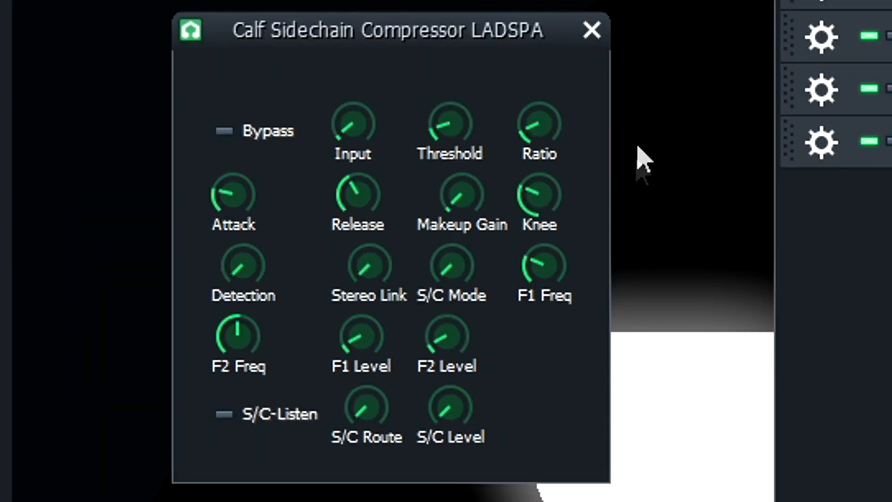
{"action": "left_click_drag", "start_coordinate": [358, 194], "coordinate": [358, 228]}
{"action": "left_click_drag", "start_coordinate": [242, 214], "coordinate": [242, 230]}
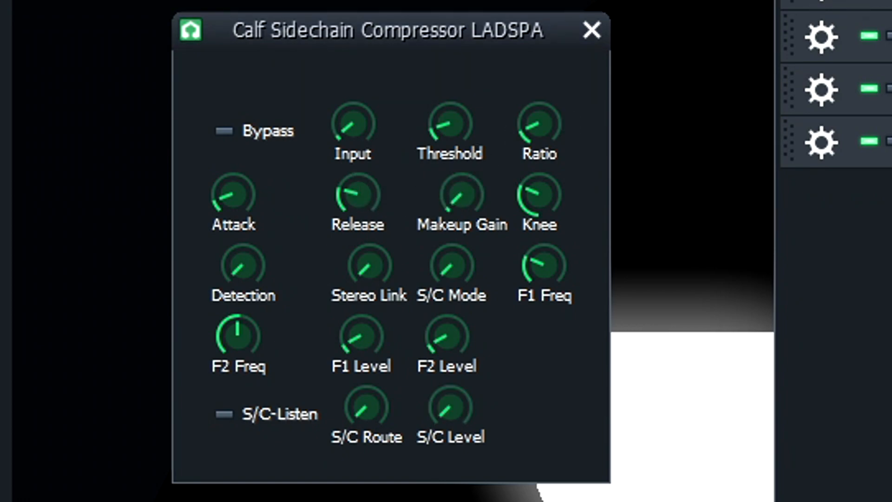
Fine-tune the Calf Sidechain Compressor's threshold and ratio and close its controls.
{"action": "mouse_move", "coordinate": [456, 136]}
{"action": "left_mouse_down"}
{"action": "mouse_move", "coordinate": [456, 146]}
{"action": "mouse_move", "coordinate": [456, 123]}
{"action": "mouse_move", "coordinate": [457, 144]}
{"action": "left_mouse_up"}
{"action": "left_click", "coordinate": [541, 148]}
{"action": "left_click_drag", "start_coordinate": [548, 135], "coordinate": [597, 56]}
{"action": "left_click", "coordinate": [592, 30]}
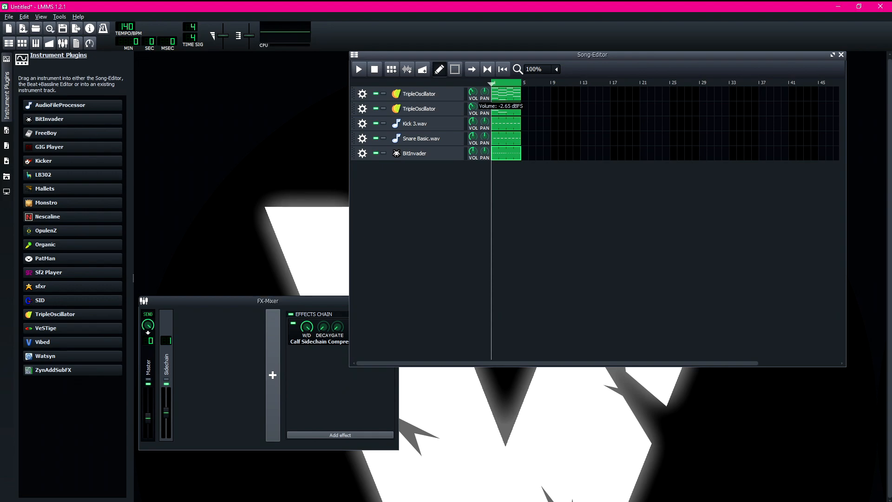
Reopen the Sidechain channel's compressor controls to review the settings, and close them again.
{"action": "left_click", "coordinate": [279, 307]}
{"action": "left_click", "coordinate": [366, 330]}
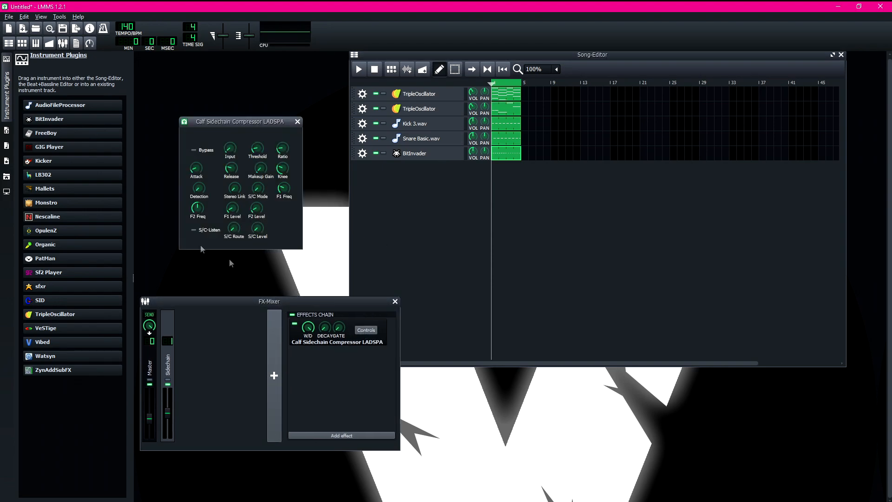
{"action": "mouse_move", "coordinate": [233, 121]}
{"action": "left_mouse_down"}
{"action": "mouse_move", "coordinate": [188, 118]}
{"action": "mouse_move", "coordinate": [218, 114]}
{"action": "left_mouse_up"}
{"action": "left_click", "coordinate": [284, 116]}
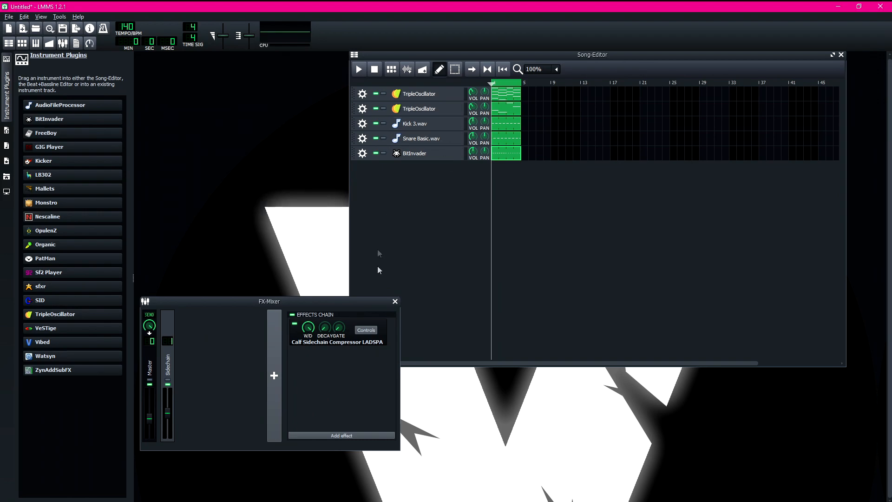
Raise the volumes of both TripleOscillator tracks and play the song briefly to hear the balance.
{"action": "left_click", "coordinate": [473, 92]}
{"action": "left_click_drag", "start_coordinate": [473, 92], "coordinate": [473, 91]}
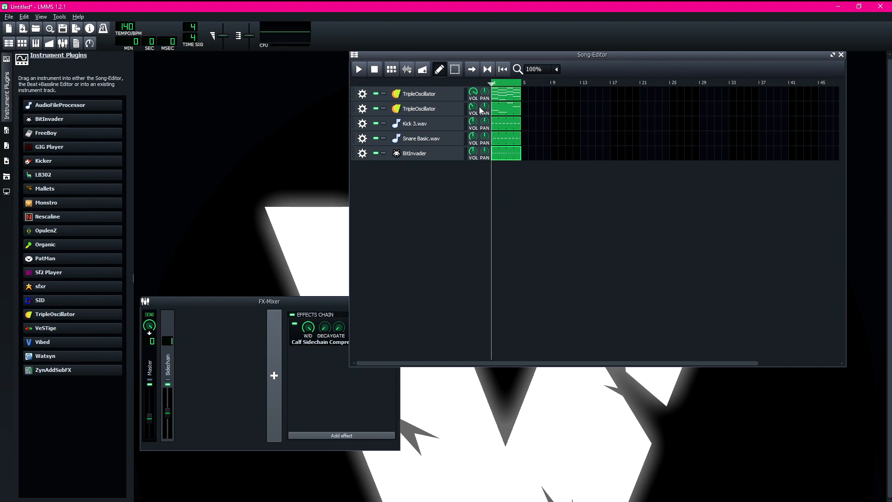
{"action": "left_click", "coordinate": [356, 71]}
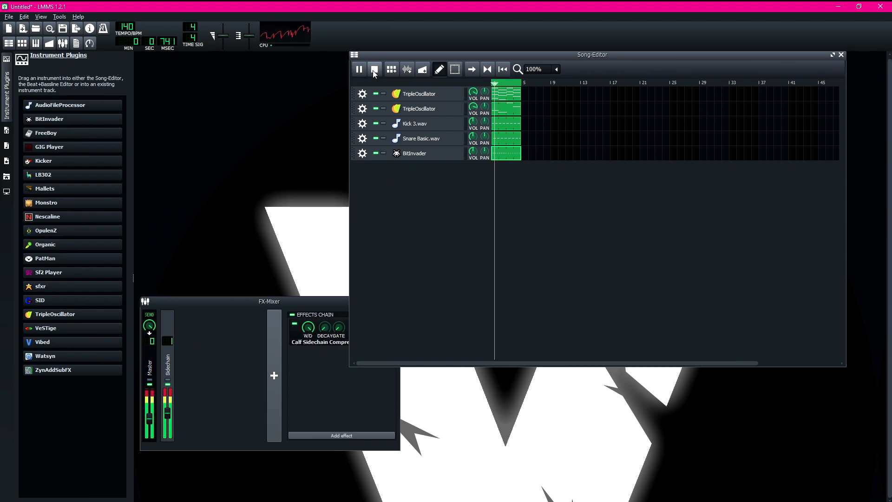
{"action": "left_click", "coordinate": [374, 70]}
Lower the volumes of both TripleOscillator tracks, the first to about -2.81 dBFS, and shift the Song-Editor away from the FX-Mixer.
{"action": "left_click_drag", "start_coordinate": [473, 106], "coordinate": [473, 106]}
{"action": "left_click_drag", "start_coordinate": [473, 92], "coordinate": [473, 89]}
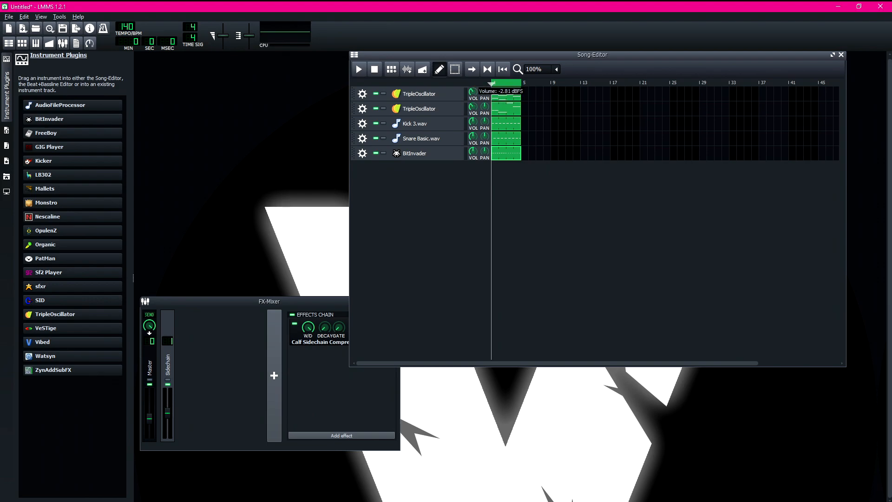
{"action": "left_click_drag", "start_coordinate": [465, 55], "coordinate": [511, 58]}
{"action": "left_click_drag", "start_coordinate": [520, 110], "coordinate": [519, 112]}
Place the FX-Mixer window beside the Song-Editor so both can be seen together.
{"action": "left_click", "coordinate": [296, 310]}
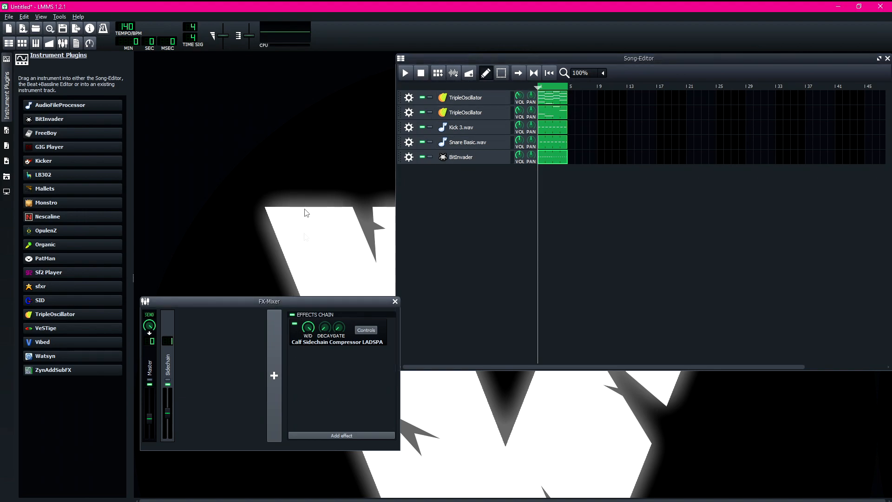
{"action": "left_click_drag", "start_coordinate": [298, 302], "coordinate": [296, 131]}
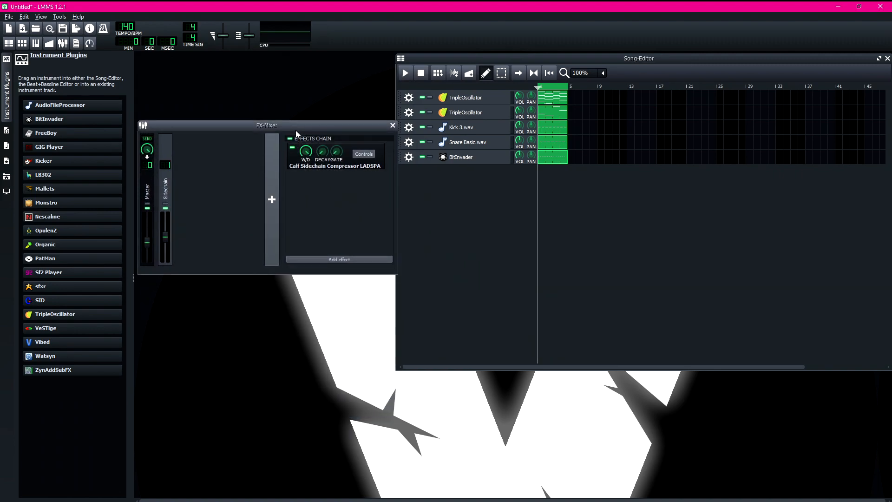
{"action": "left_click", "coordinate": [414, 76]}
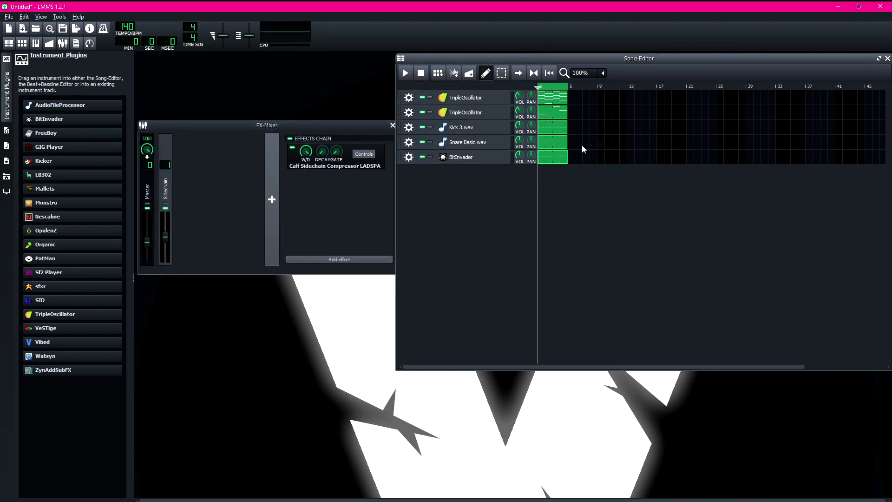
{"action": "left_click_drag", "start_coordinate": [442, 61], "coordinate": [441, 61]}
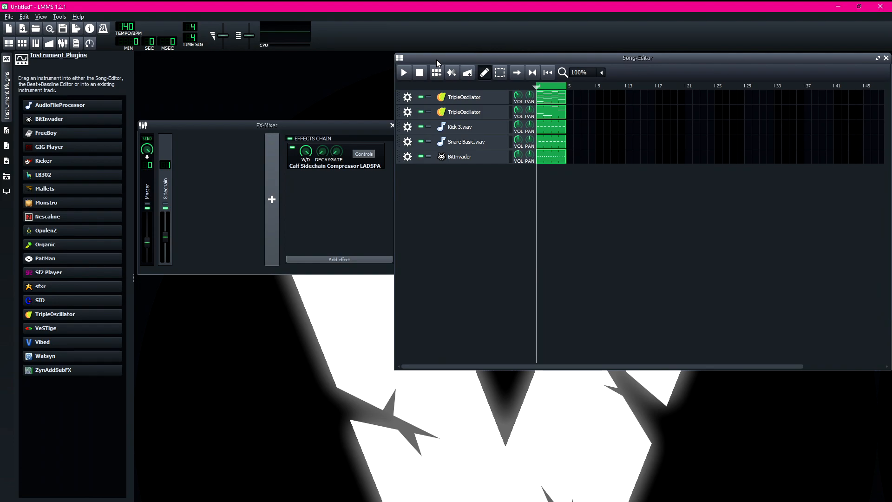
Mute the Kick 3.wav and Snare Basic.wav tracks and play the song to hear the sidechained parts without drums.
{"action": "left_click", "coordinate": [421, 127]}
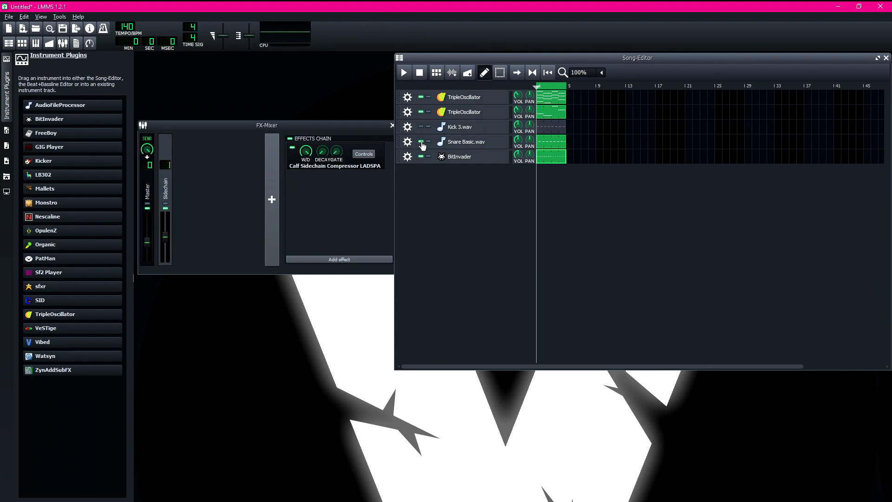
{"action": "left_click", "coordinate": [421, 142]}
{"action": "left_click_drag", "start_coordinate": [479, 56], "coordinate": [475, 71]}
{"action": "key", "text": "space"}
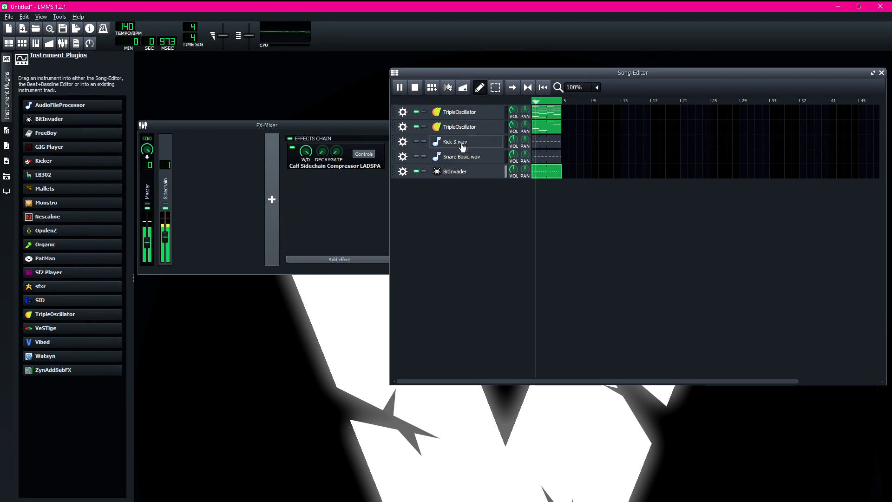
{"action": "key", "text": "space"}
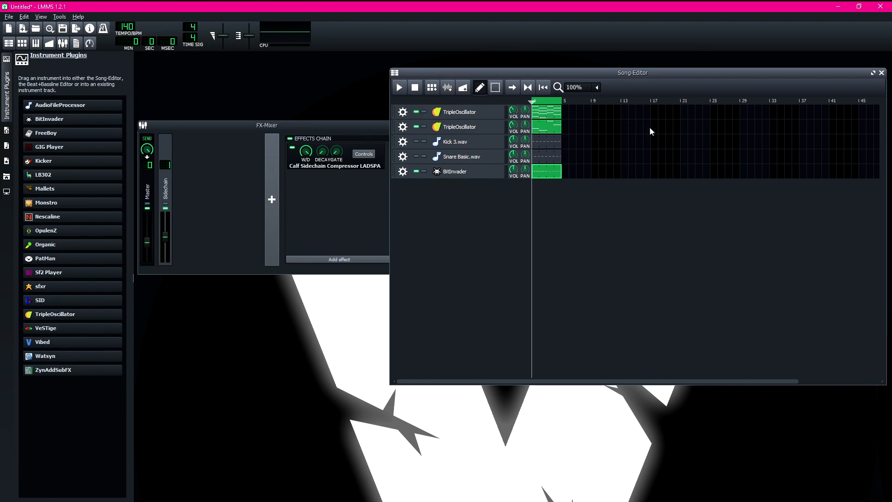
Unmute the Kick 3.wav and Snare Basic.wav tracks and reposition the Song-Editor window.
{"action": "left_click", "coordinate": [416, 141]}
{"action": "left_click", "coordinate": [416, 156]}
{"action": "left_click_drag", "start_coordinate": [548, 74], "coordinate": [434, 141]}
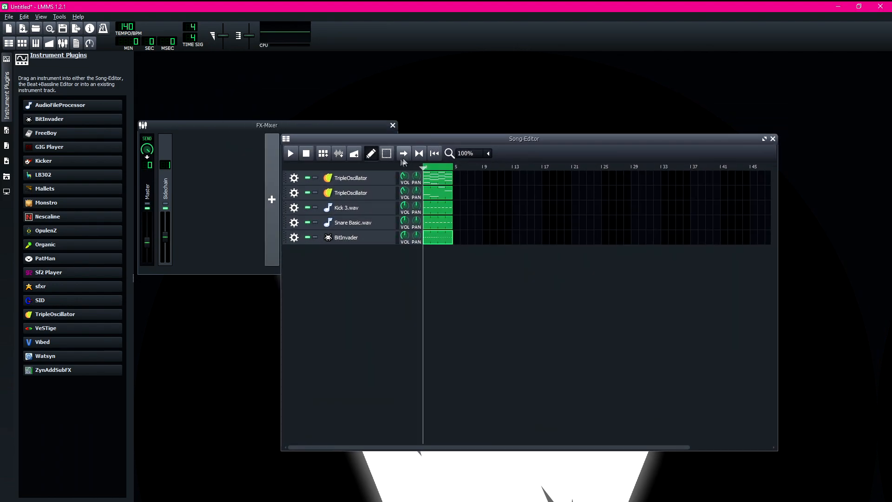
{"action": "left_click_drag", "start_coordinate": [338, 143], "coordinate": [341, 146]}
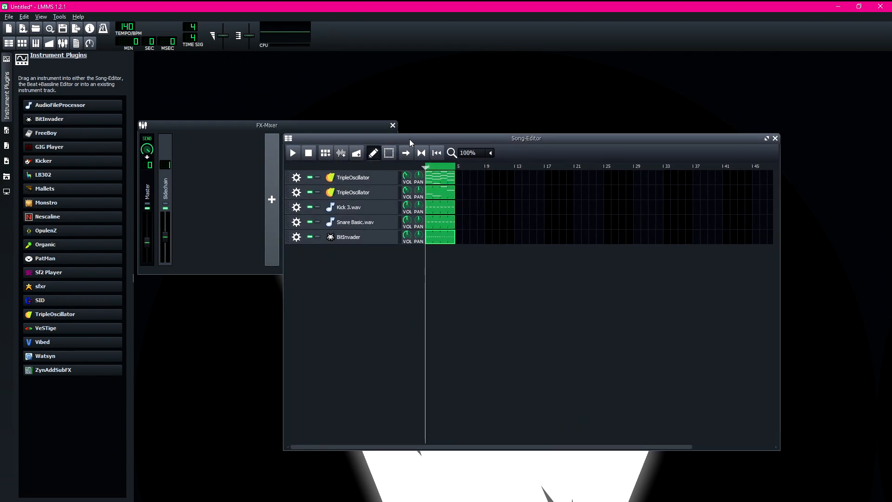
{"action": "left_click_drag", "start_coordinate": [410, 142], "coordinate": [409, 140]}
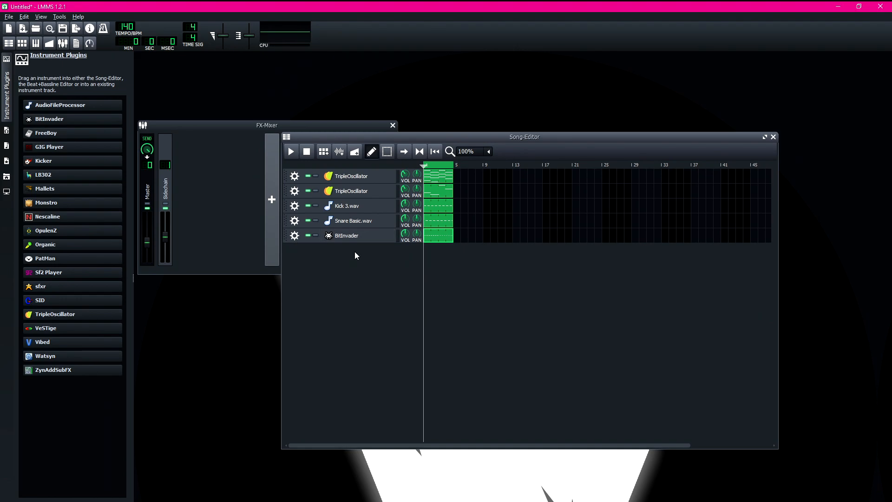
Open BitInvader's instrument window to review its waveform and settings, and close it again.
{"action": "left_click", "coordinate": [342, 240]}
{"action": "left_click_drag", "start_coordinate": [377, 252], "coordinate": [373, 257]}
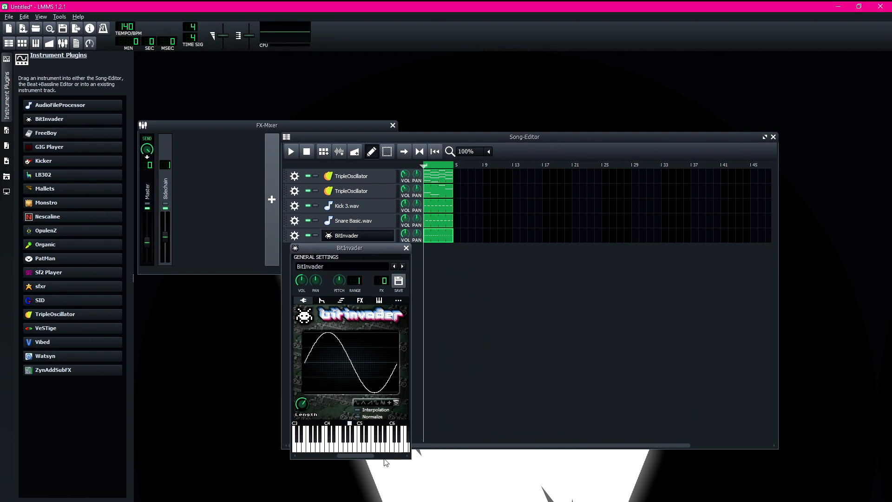
{"action": "left_click", "coordinate": [406, 247]}
Narrow the Song-Editor window and arrange it next to the FX-Mixer without overlap.
{"action": "left_click_drag", "start_coordinate": [435, 136], "coordinate": [523, 82]}
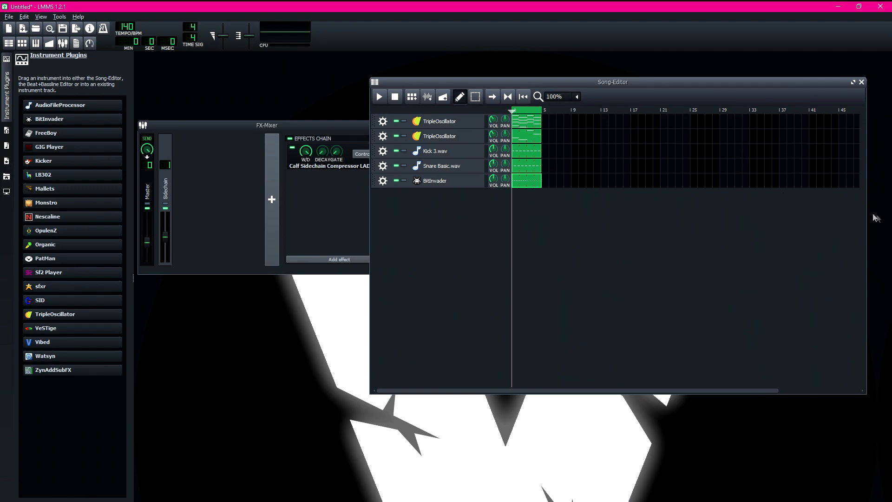
{"action": "left_click_drag", "start_coordinate": [865, 224], "coordinate": [635, 233]}
{"action": "left_click_drag", "start_coordinate": [535, 87], "coordinate": [585, 80]}
{"action": "left_click_drag", "start_coordinate": [361, 129], "coordinate": [359, 60]}
{"action": "left_click_drag", "start_coordinate": [501, 75], "coordinate": [479, 57]}
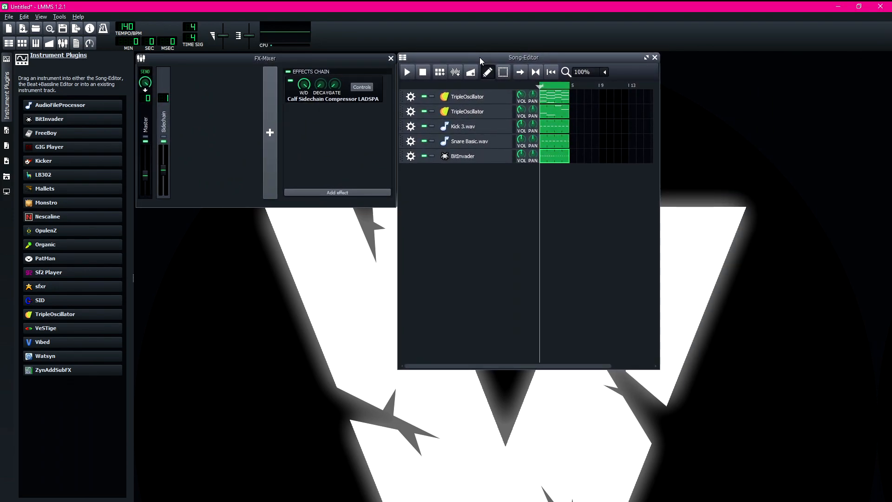